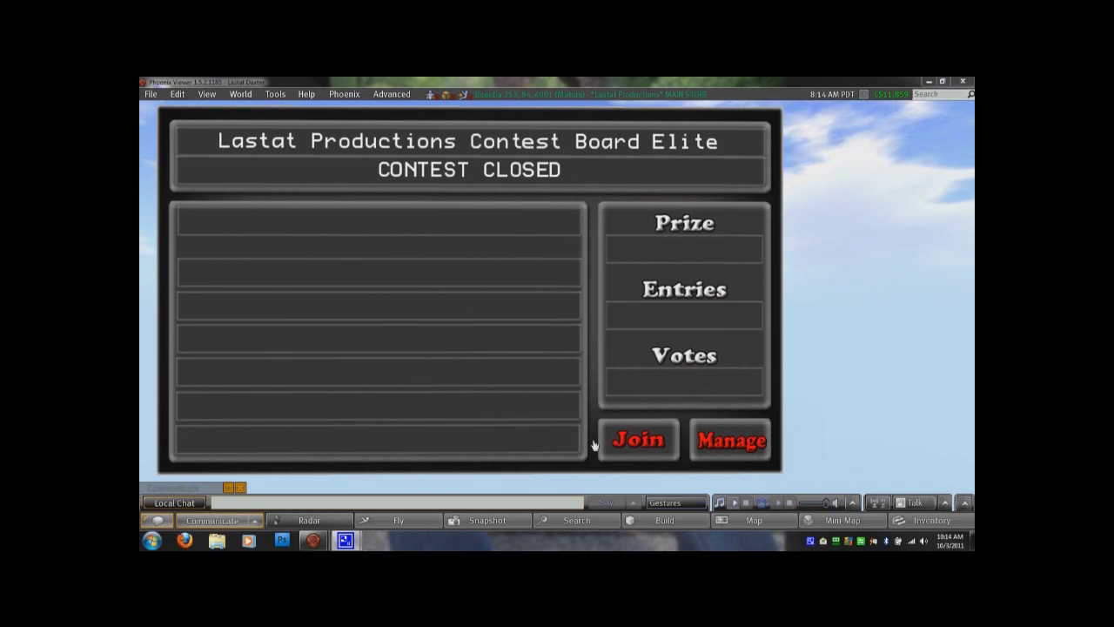
# Open the * Config * notecard from the contest board's Contents list for editing.
pyautogui.rightClick(530, 294)
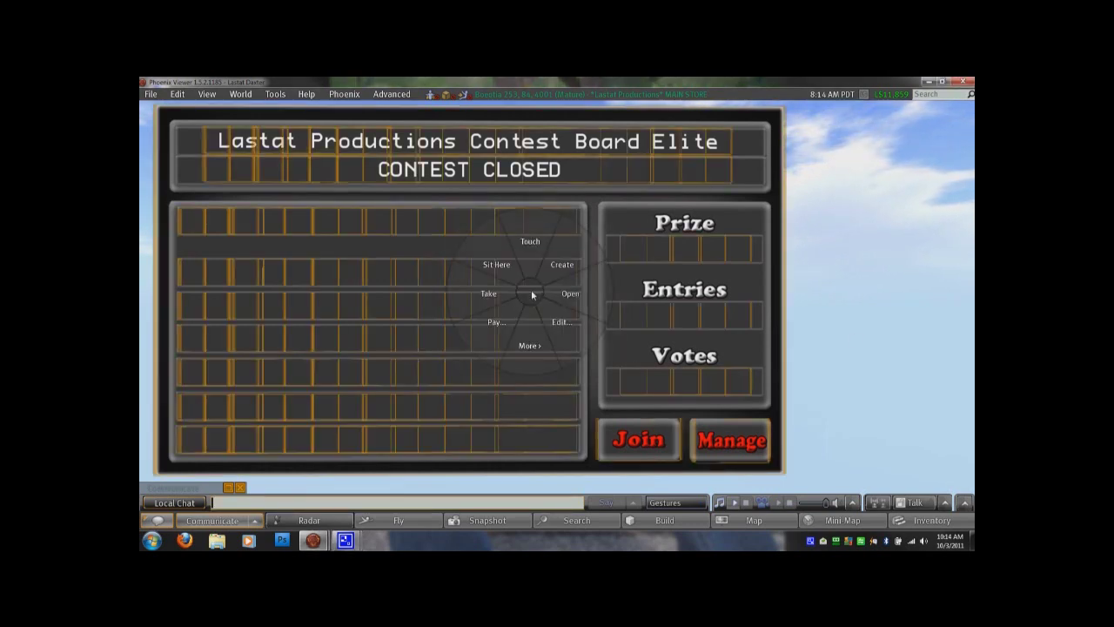
pyautogui.click(555, 318)
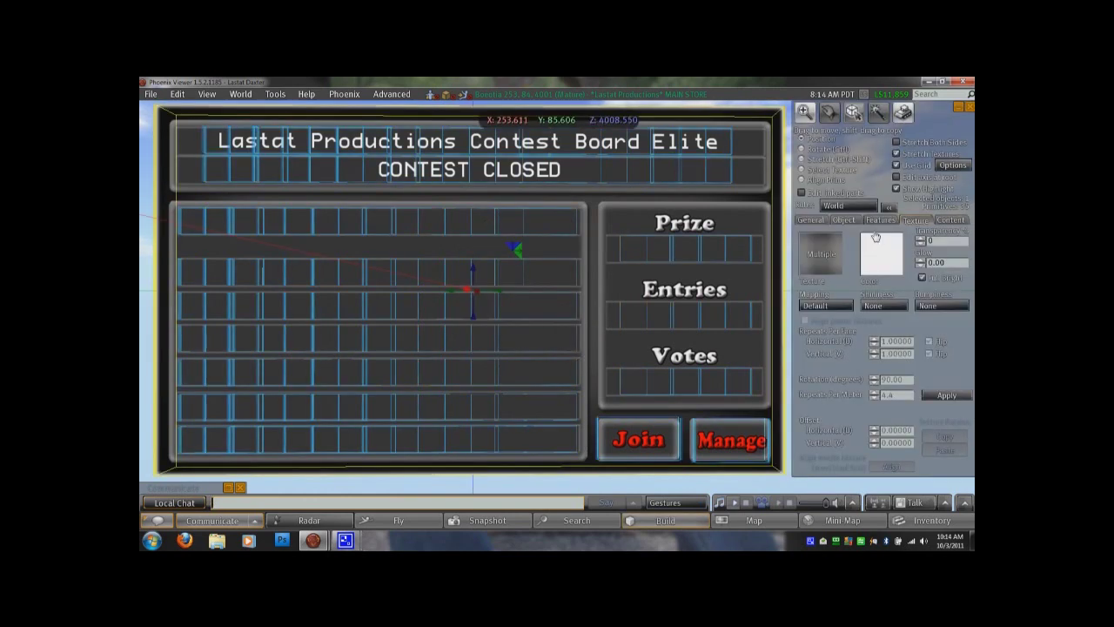
pyautogui.click(949, 220)
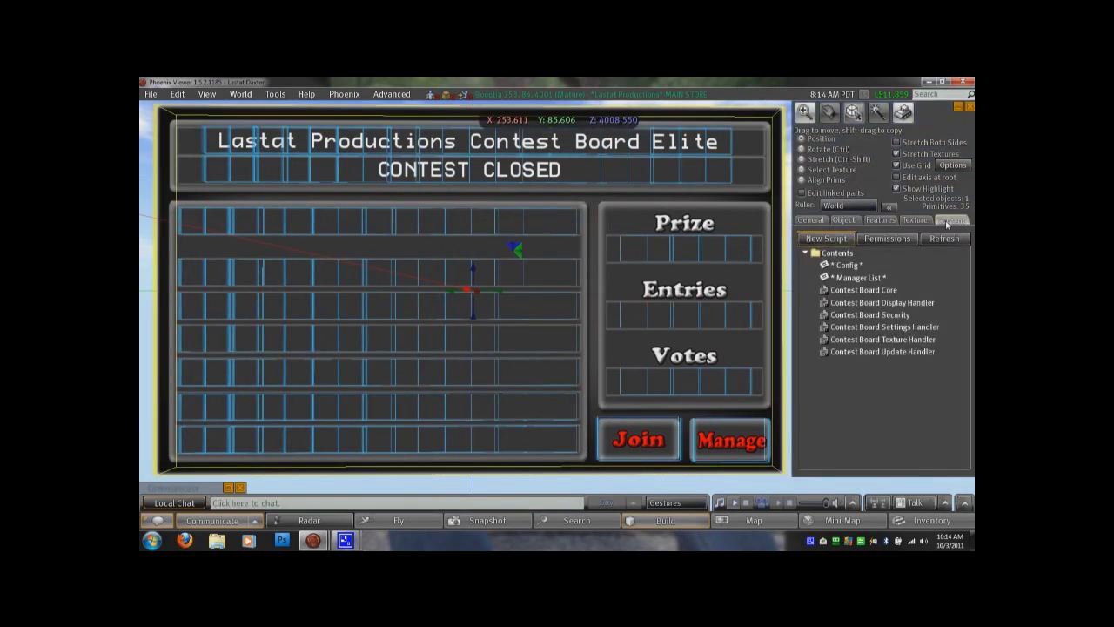
pyautogui.doubleClick(844, 265)
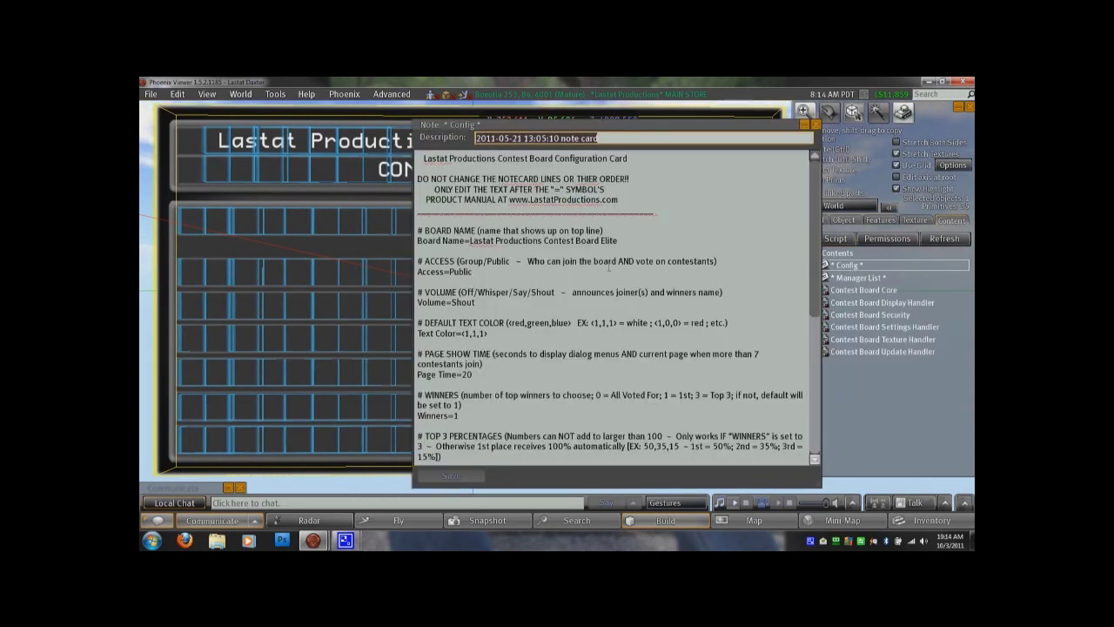
pyautogui.moveTo(470, 240); pyautogui.dragTo(650, 241)
pyautogui.moveTo(470, 240); pyautogui.dragTo(465, 240)
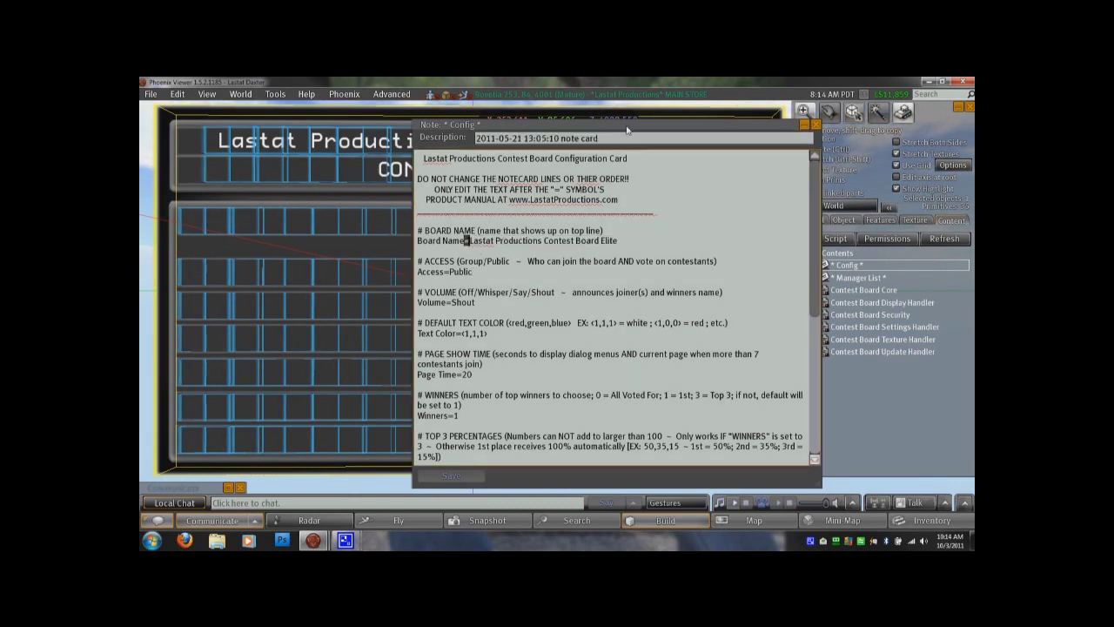
pyautogui.moveTo(629, 126); pyautogui.dragTo(573, 210)
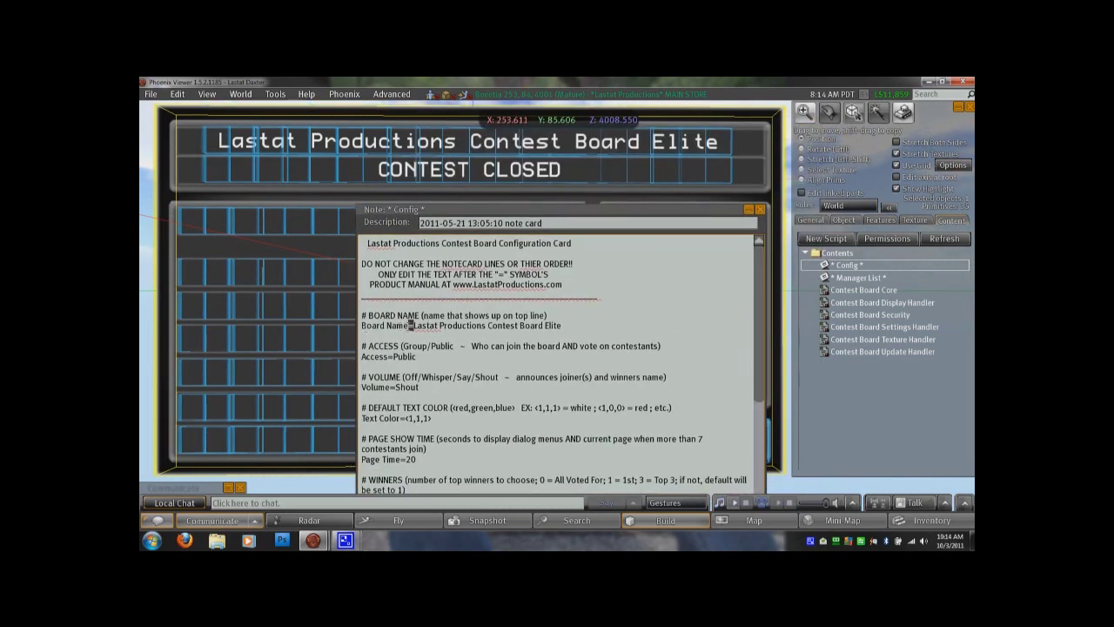
pyautogui.moveTo(413, 324); pyautogui.dragTo(561, 325)
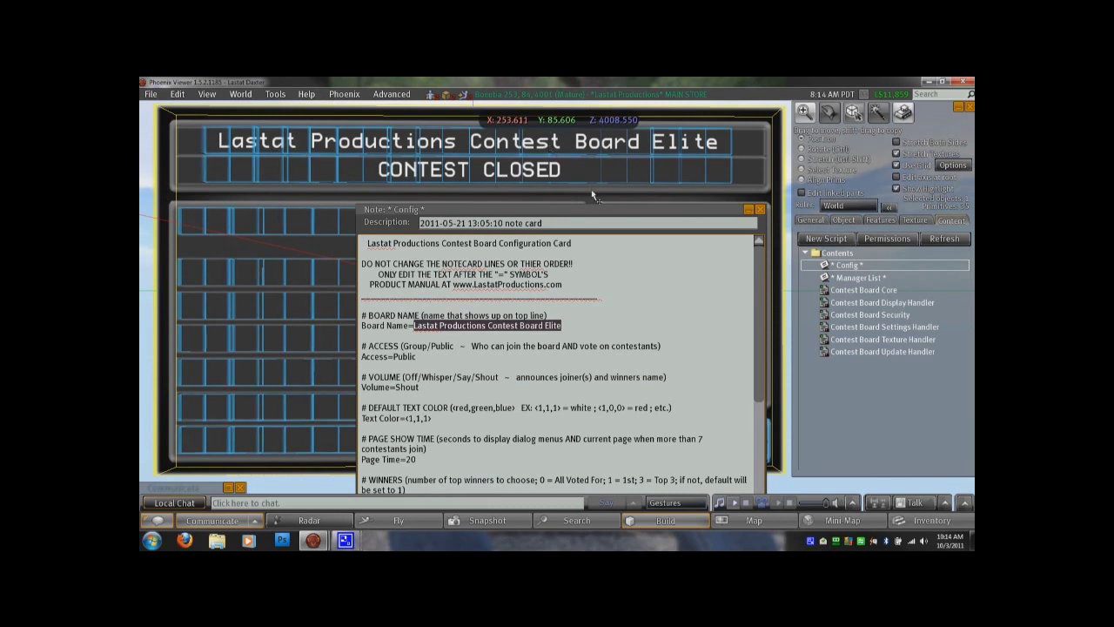
pyautogui.moveTo(583, 213); pyautogui.dragTo(667, 168)
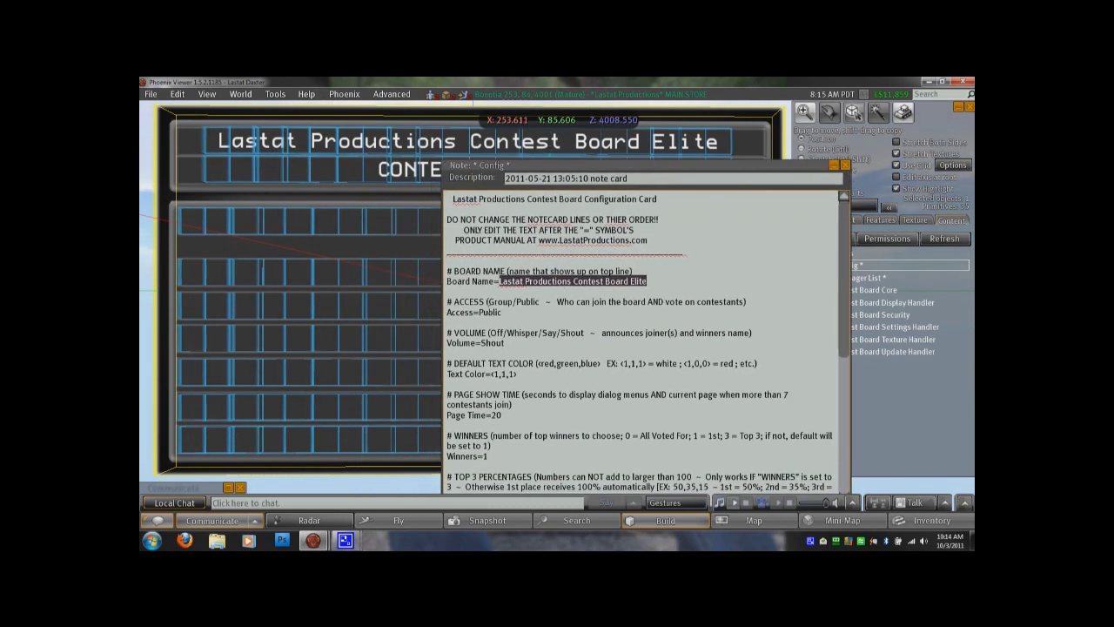
pyautogui.click(487, 312)
pyautogui.moveTo(516, 302); pyautogui.dragTo(537, 303)
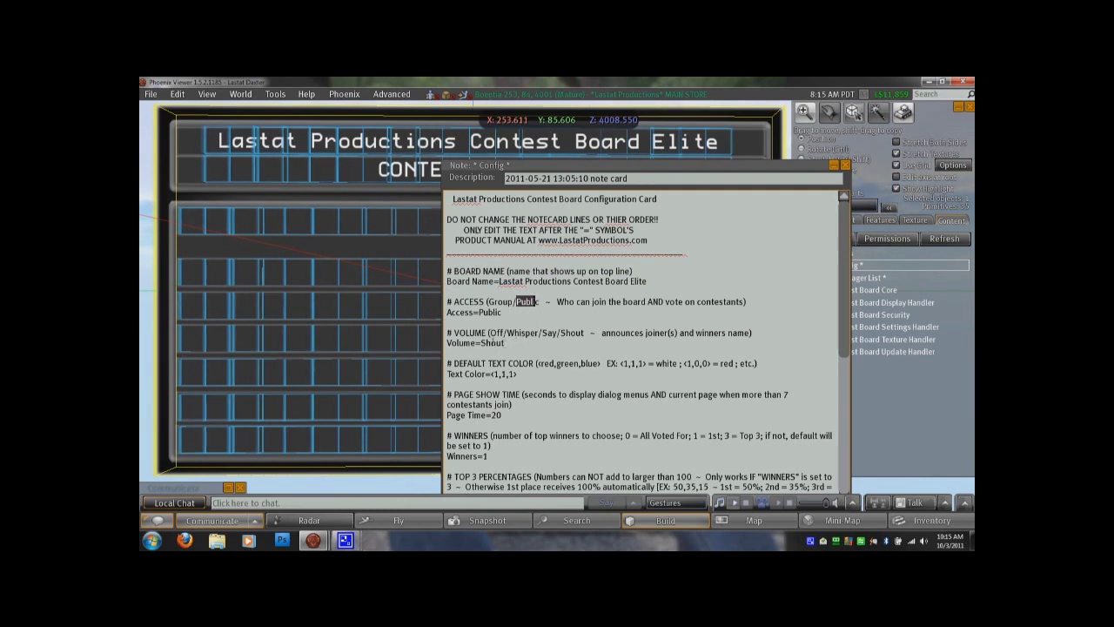
pyautogui.doubleClick(482, 345)
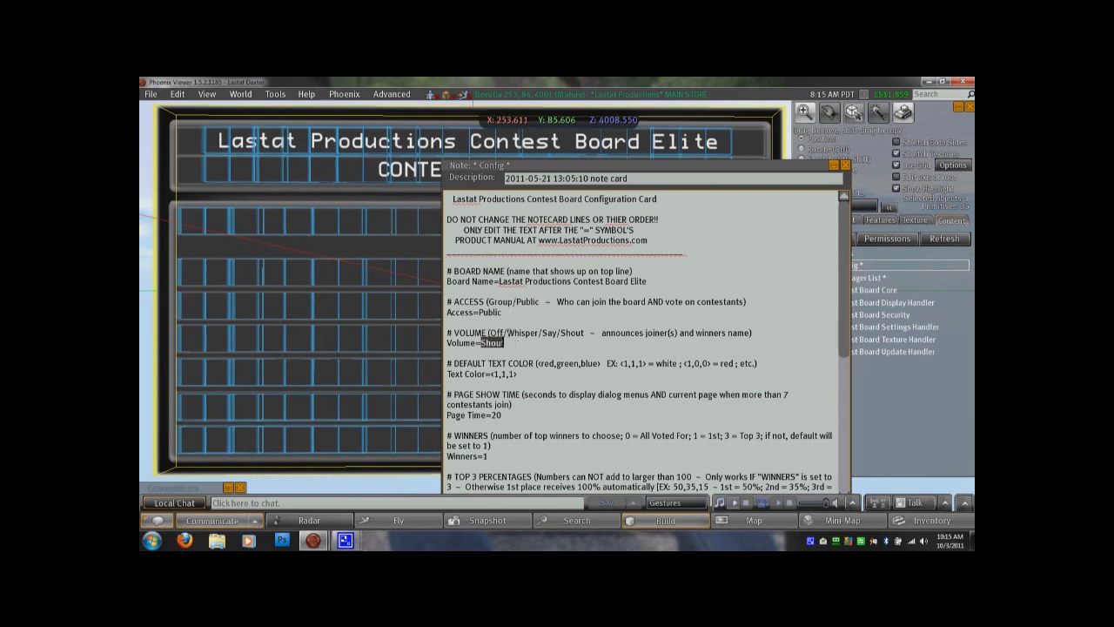
pyautogui.moveTo(507, 333); pyautogui.dragTo(561, 335)
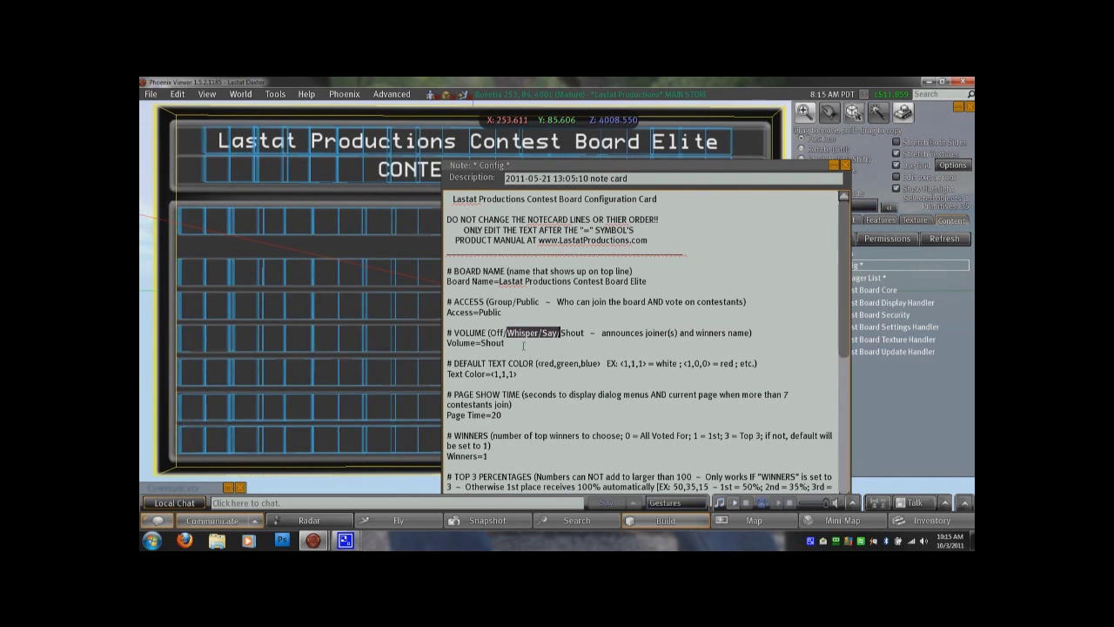
pyautogui.moveTo(490, 374); pyautogui.dragTo(519, 375)
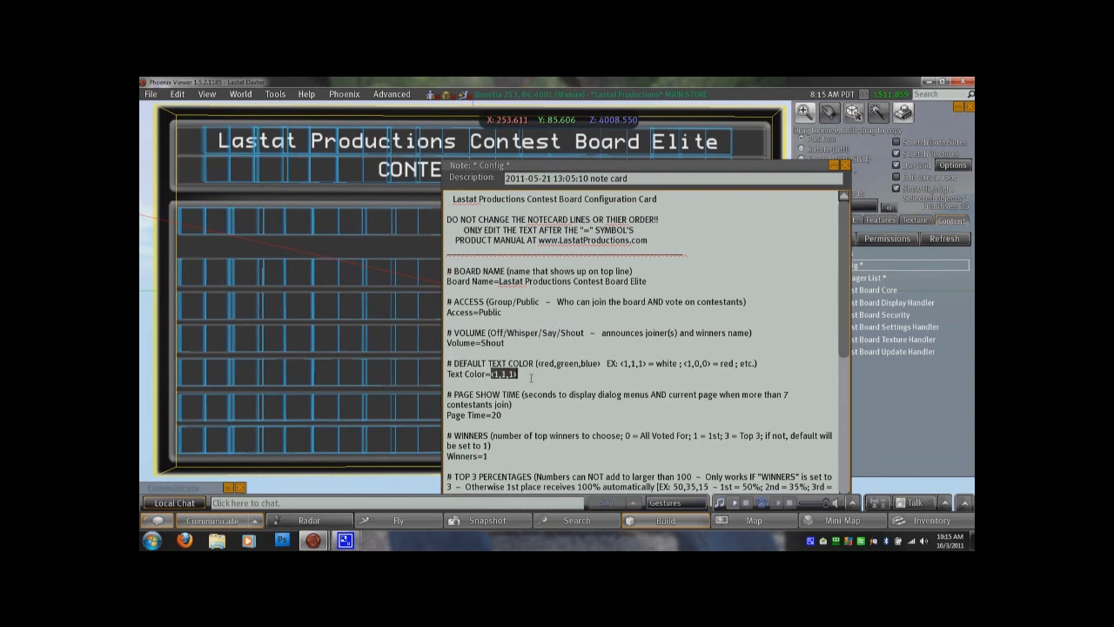
pyautogui.moveTo(491, 415); pyautogui.dragTo(503, 415)
pyautogui.moveTo(592, 170); pyautogui.dragTo(651, 145)
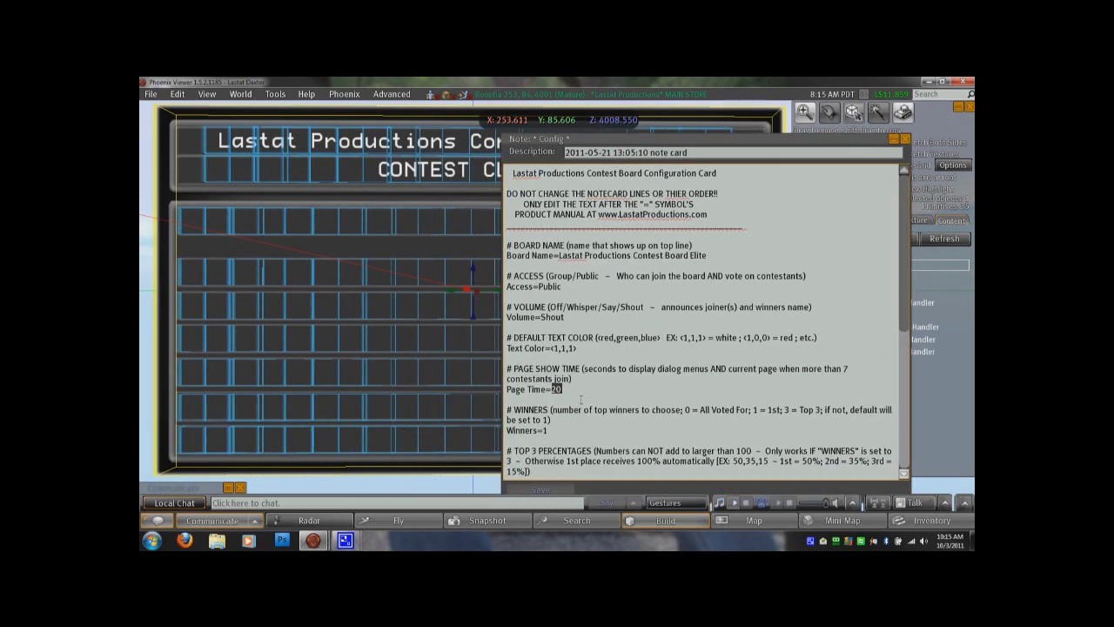
pyautogui.doubleClick(545, 429)
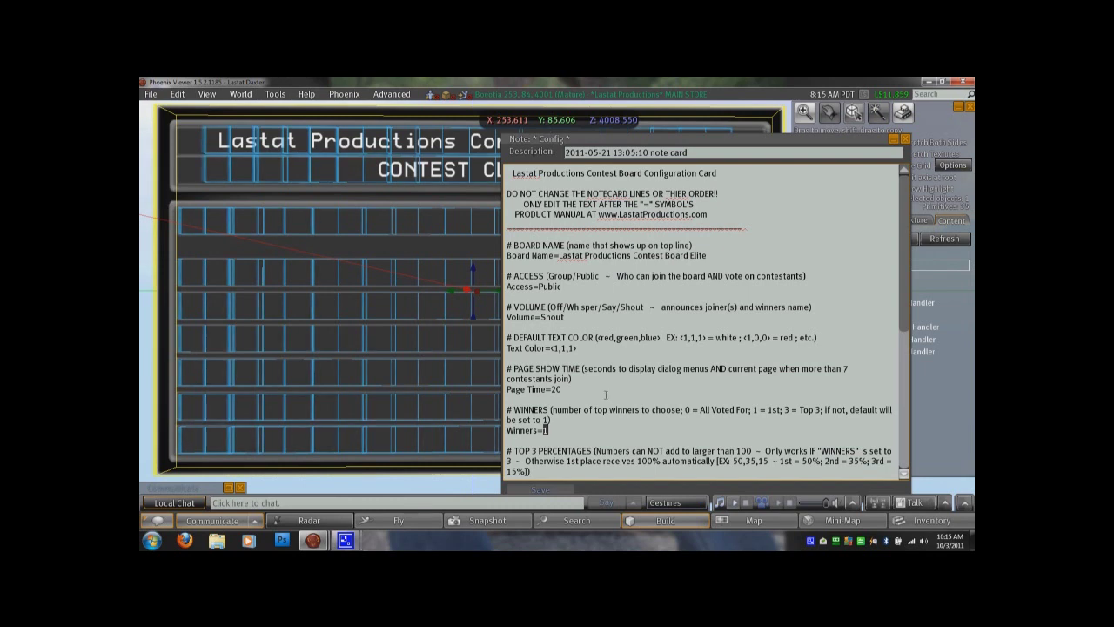
pyautogui.scroll(-4, 611, 409)
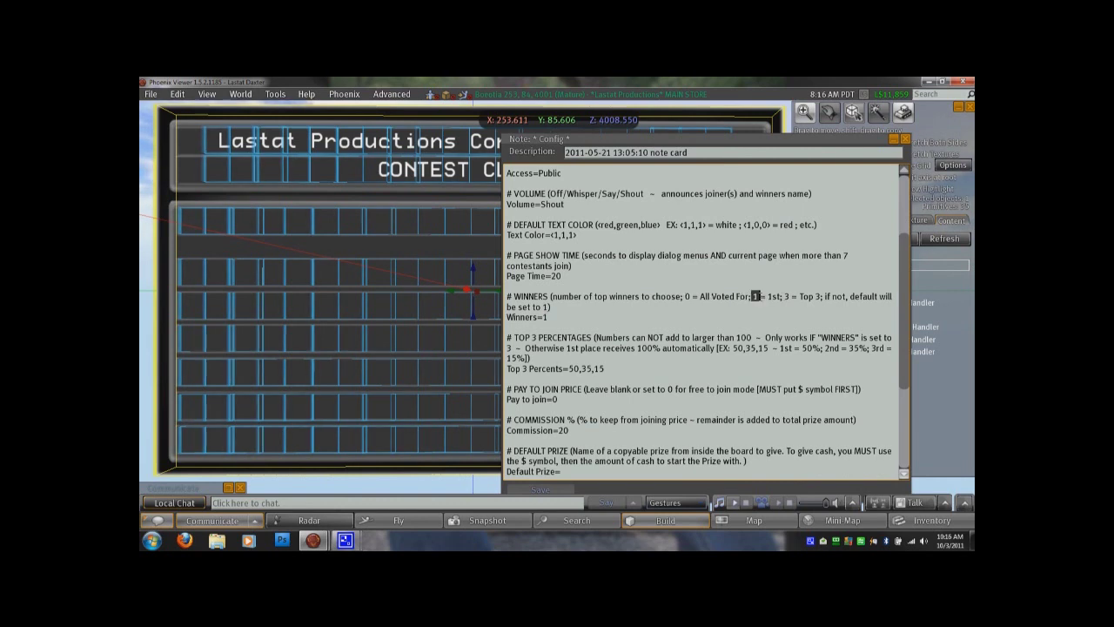
pyautogui.doubleClick(785, 297)
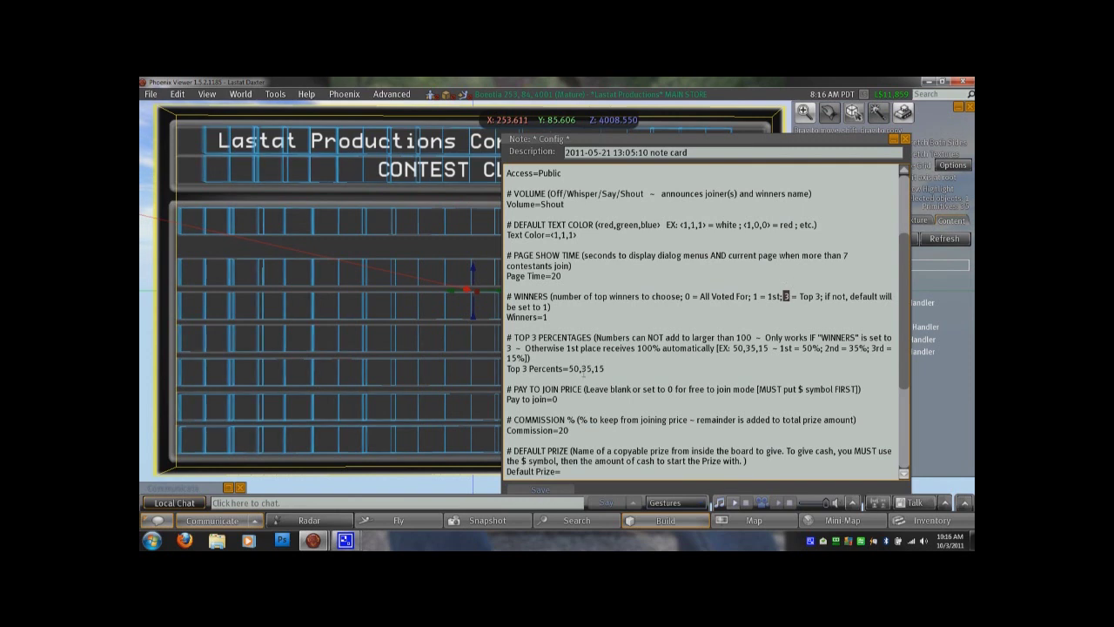
pyautogui.moveTo(568, 368); pyautogui.dragTo(580, 368)
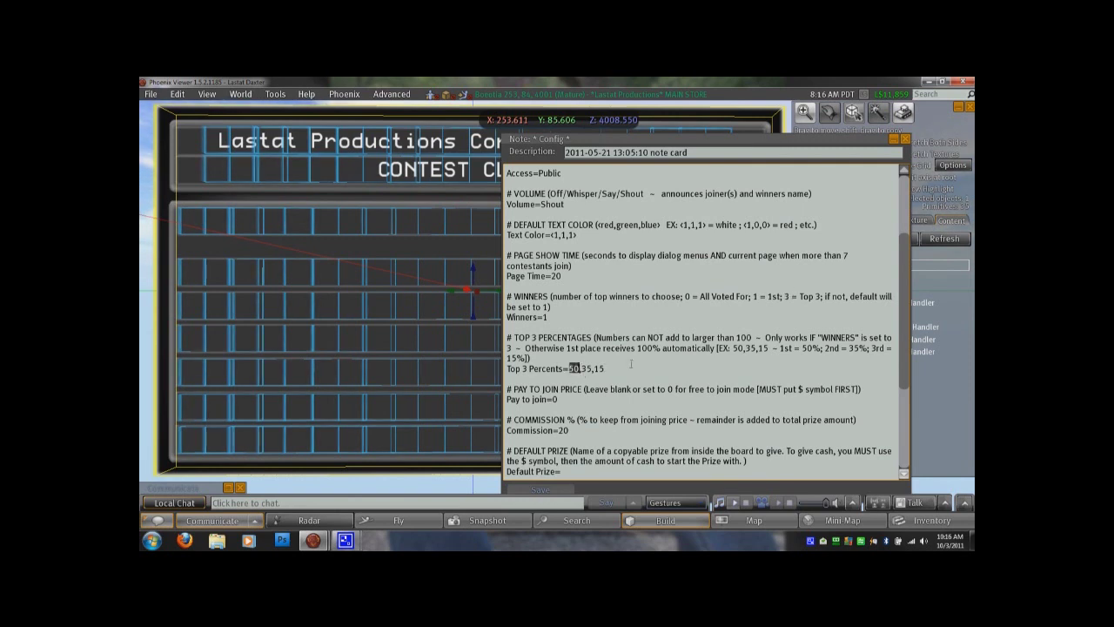
pyautogui.scroll(-2, 565, 325)
pyautogui.click(572, 316)
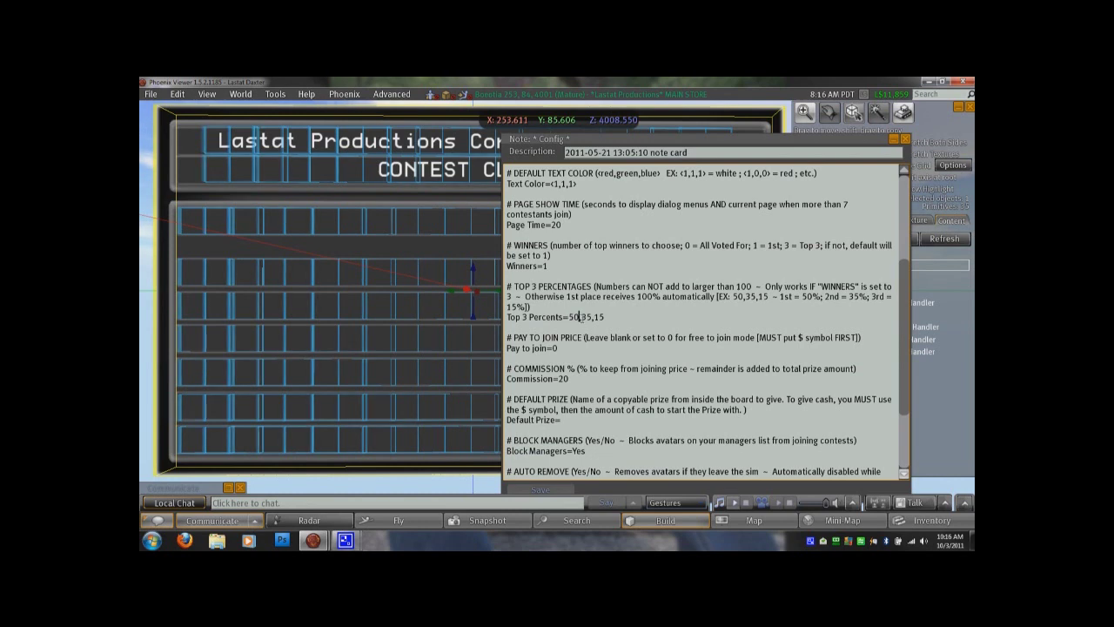
pyautogui.moveTo(580, 316); pyautogui.dragTo(604, 318)
pyautogui.scroll(-1, 631, 377)
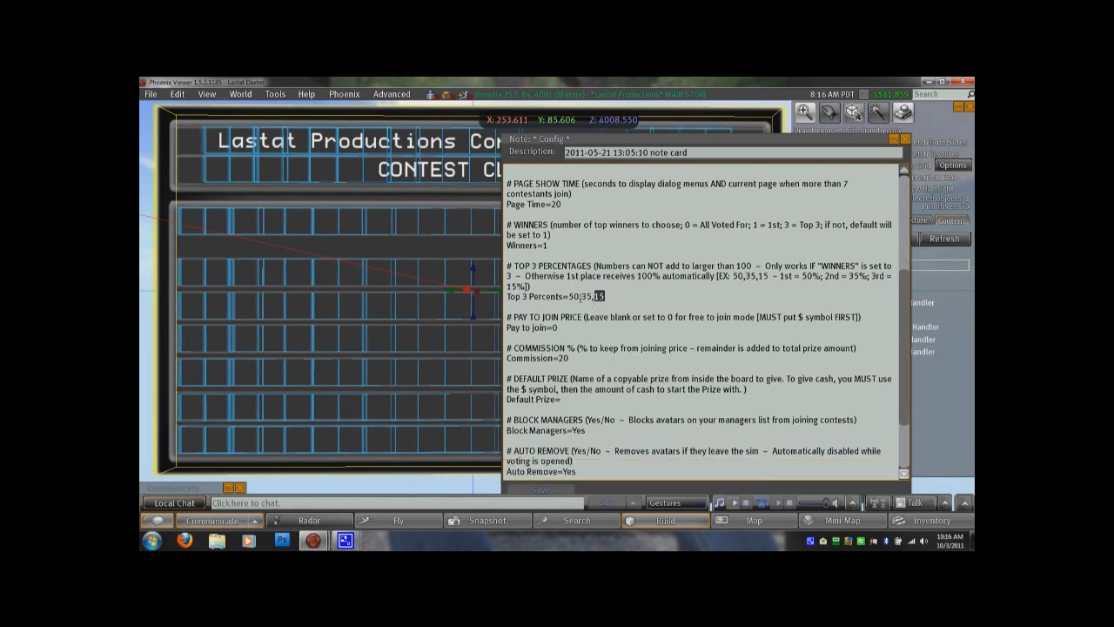
pyautogui.moveTo(639, 275); pyautogui.dragTo(653, 277)
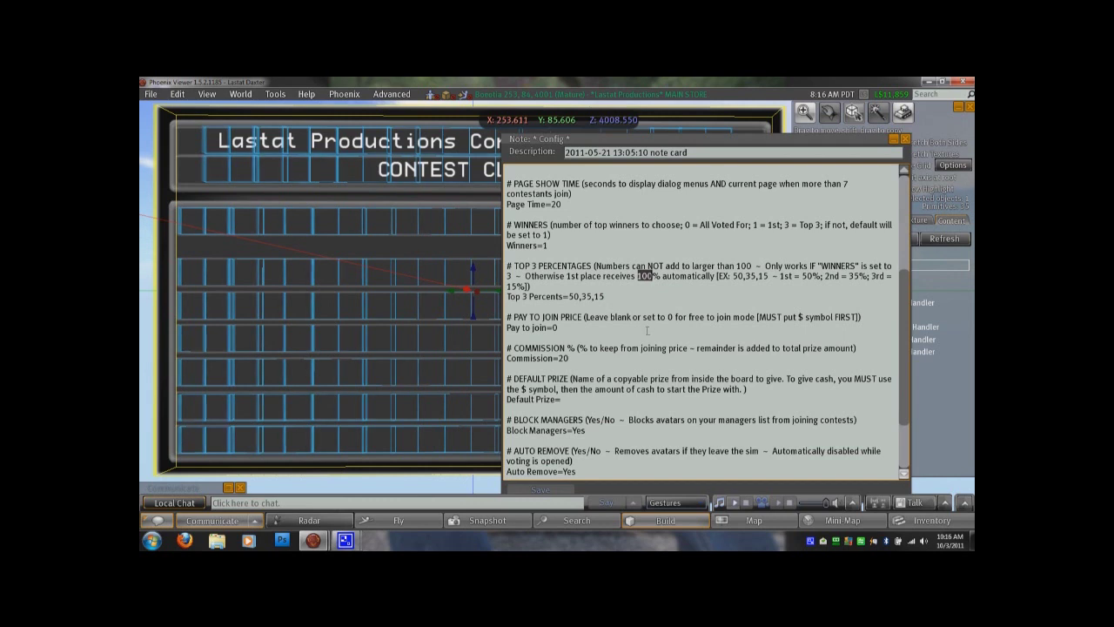
pyautogui.doubleClick(581, 296)
pyautogui.scroll(-3, 617, 357)
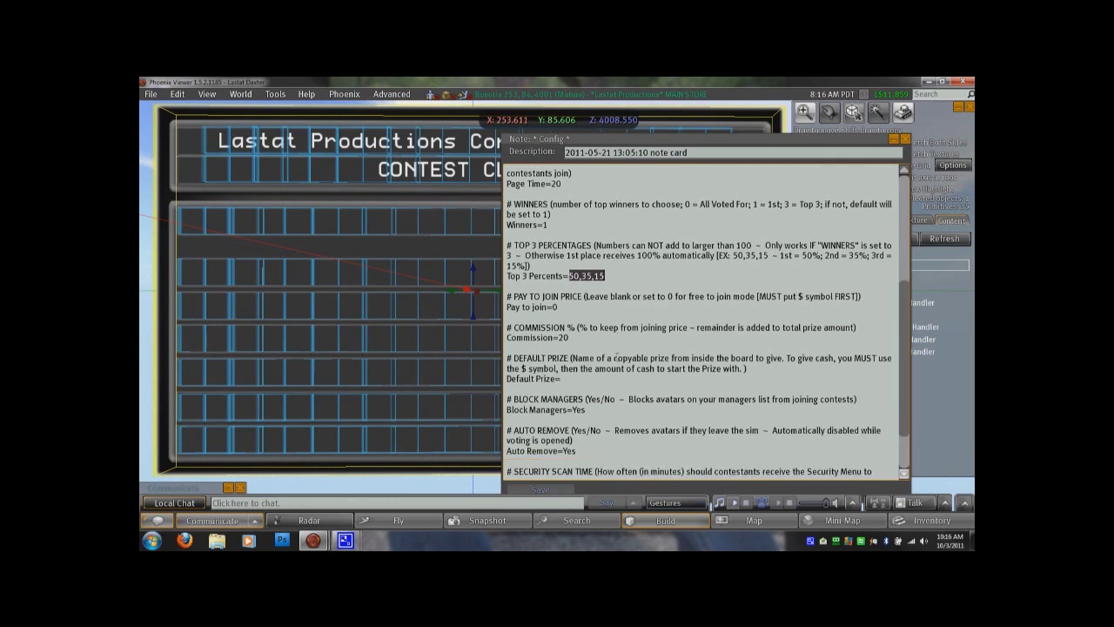
pyautogui.scroll(-4, 556, 323)
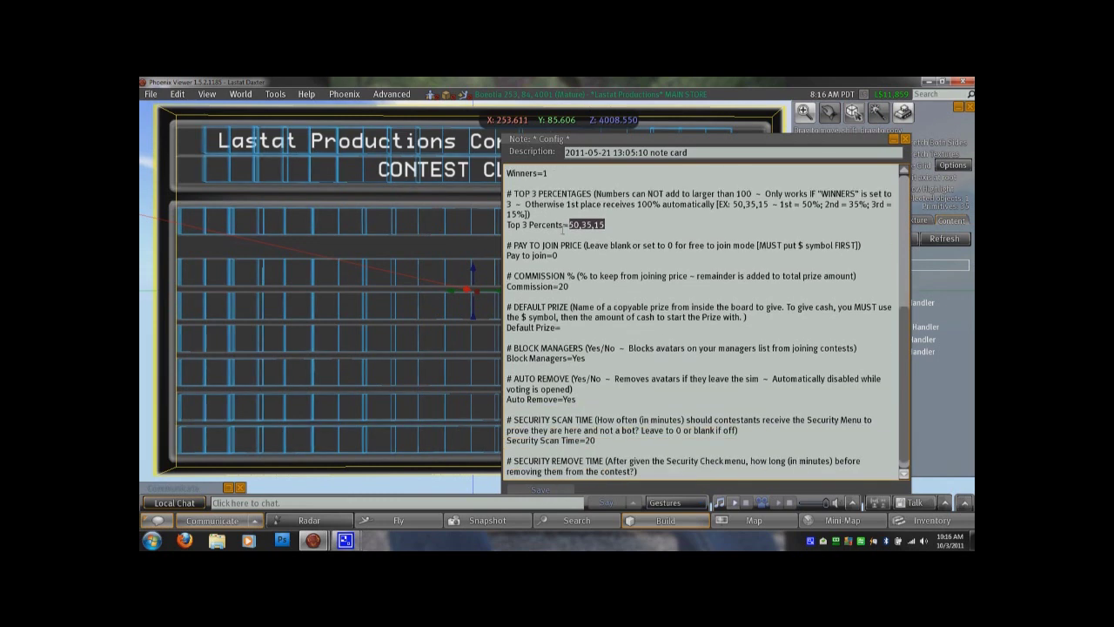
pyautogui.click(558, 255)
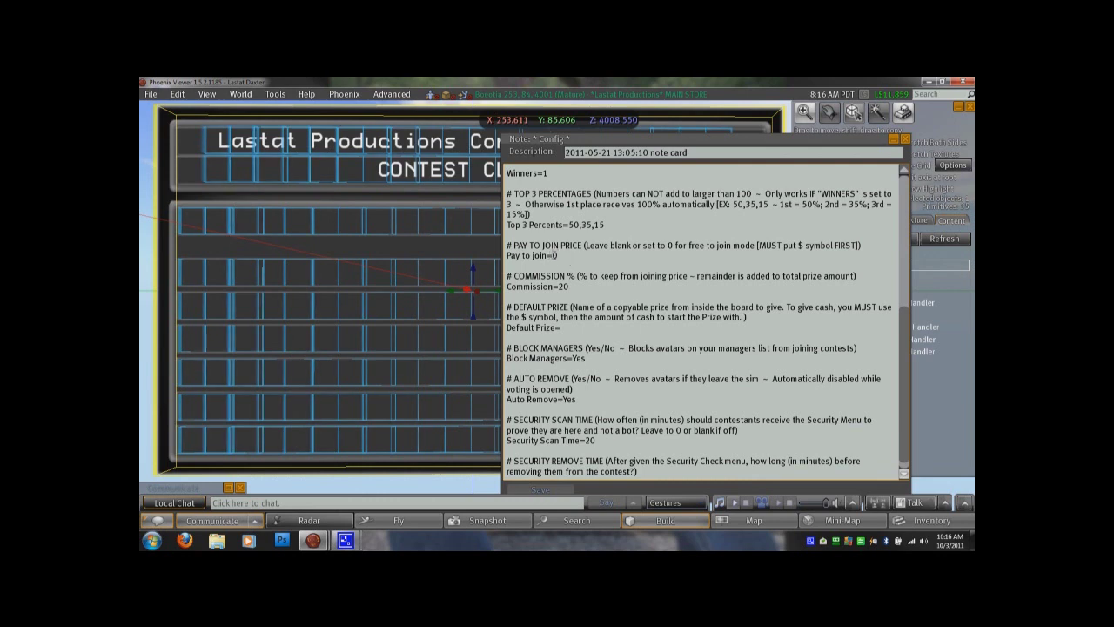
# Change the Pay to join price to 0, keeping Commission at 20.
pyautogui.click(554, 255)
pyautogui.write('$100')
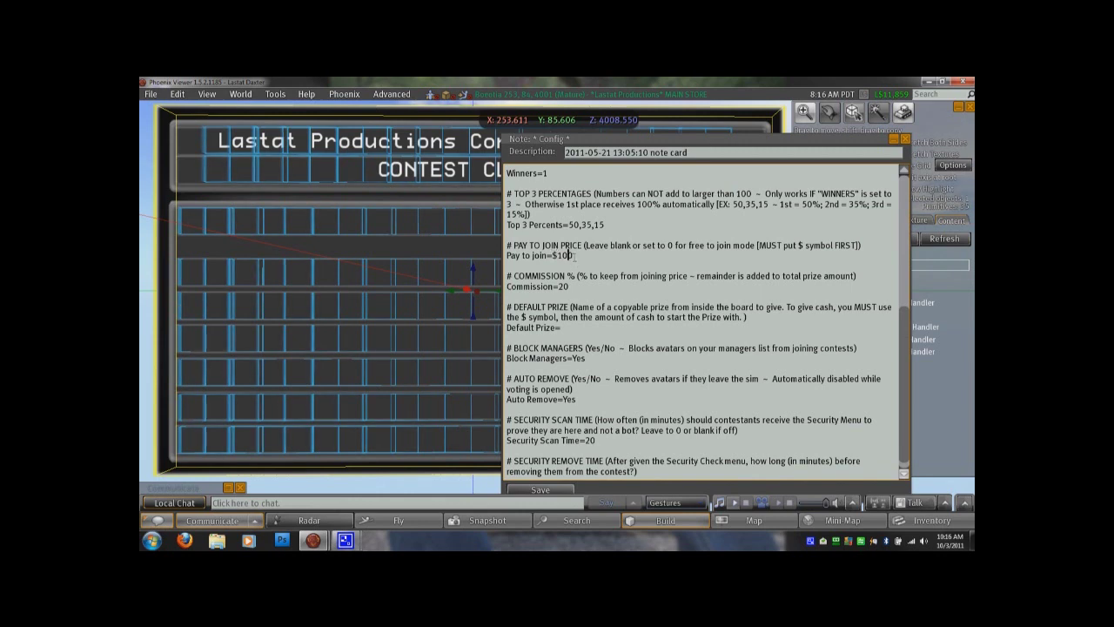
pyautogui.doubleClick(580, 286)
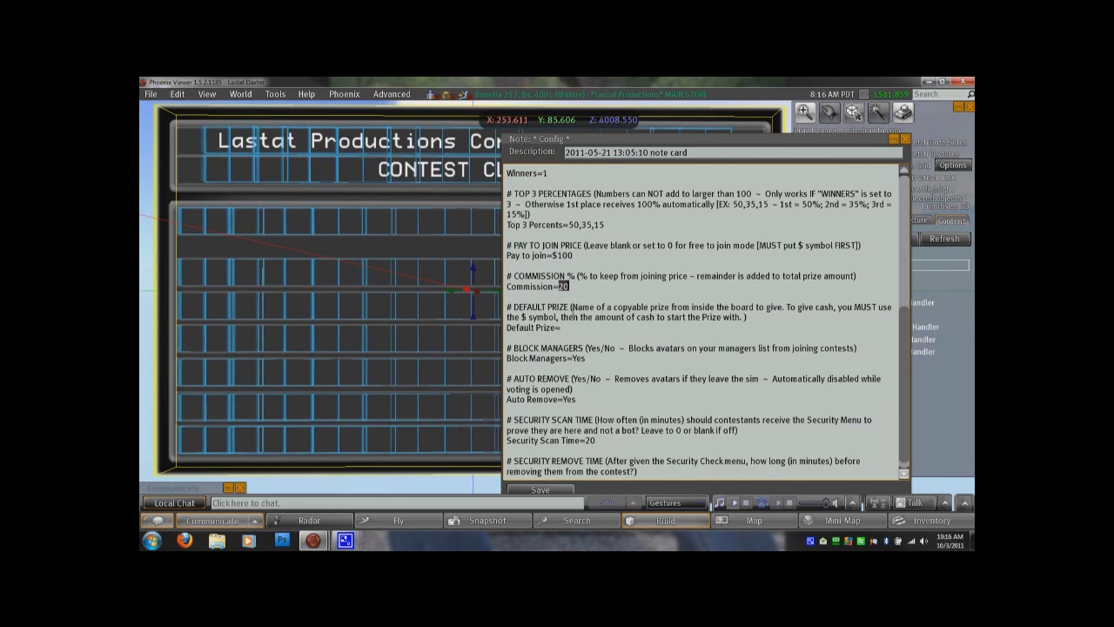
pyautogui.doubleClick(566, 255)
pyautogui.doubleClick(564, 286)
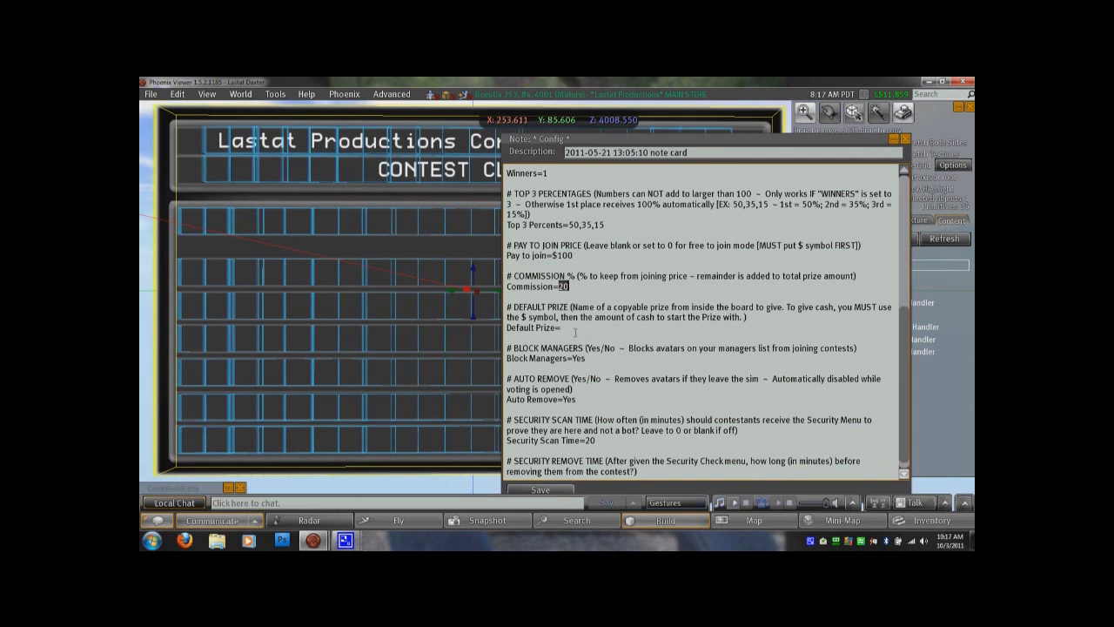
pyautogui.moveTo(552, 255); pyautogui.dragTo(576, 256)
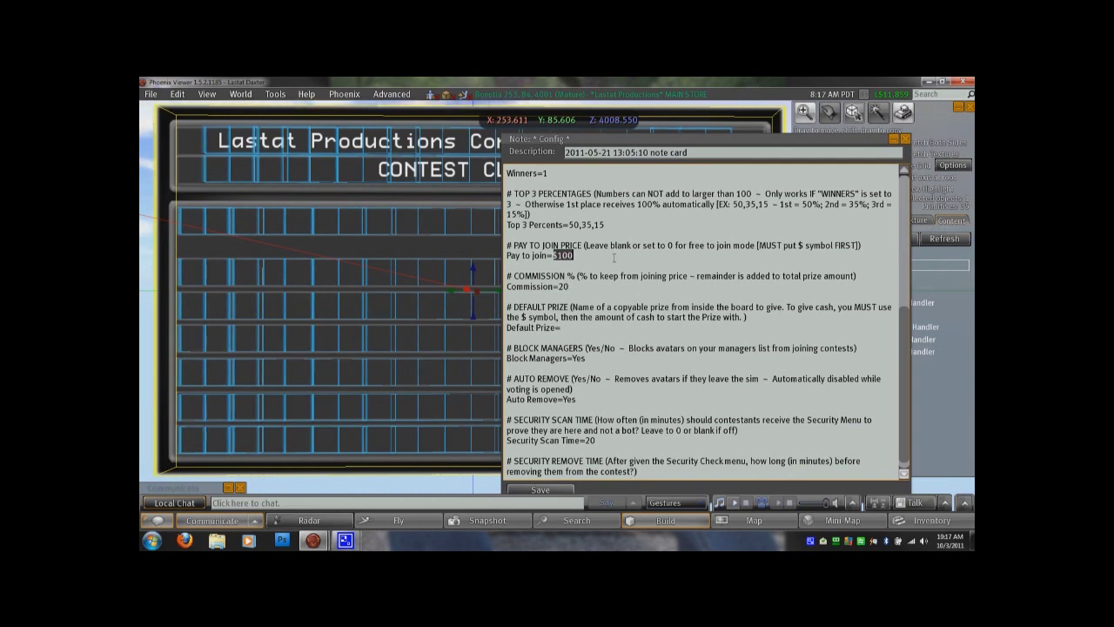
pyautogui.write('0')
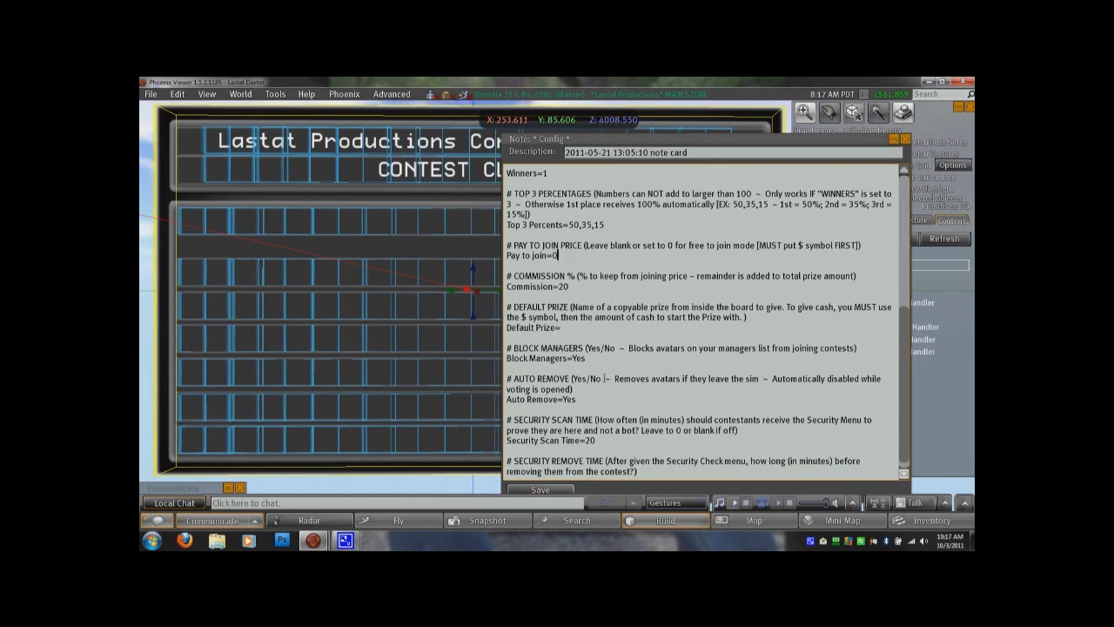
# Leave Default Prize empty and move the notecard window beside the contest board.
pyautogui.click(583, 329)
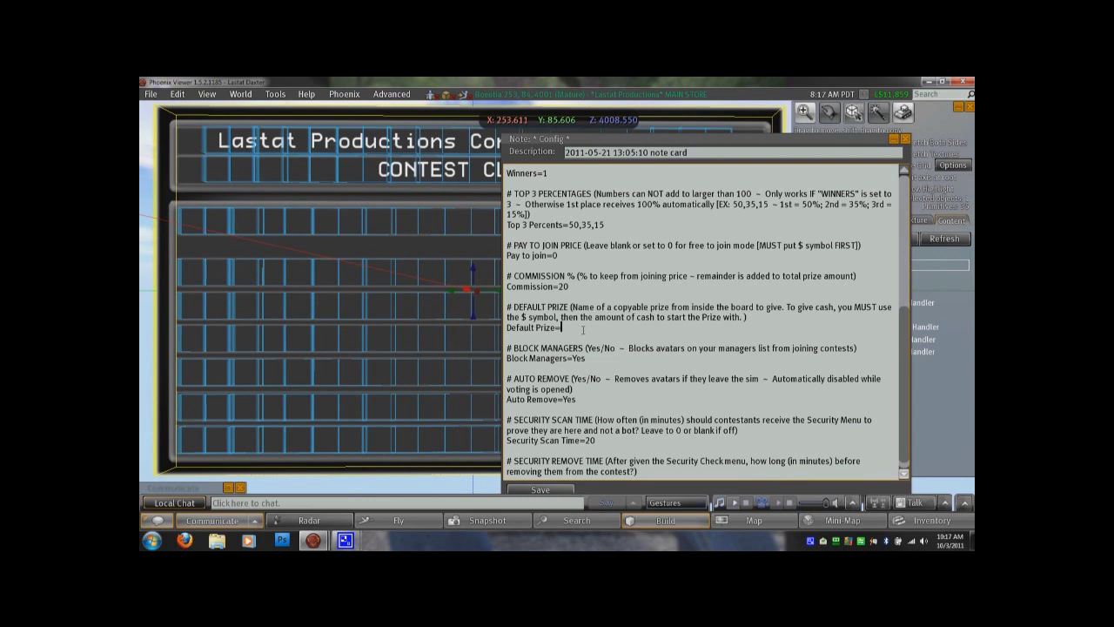
pyautogui.write('$100')
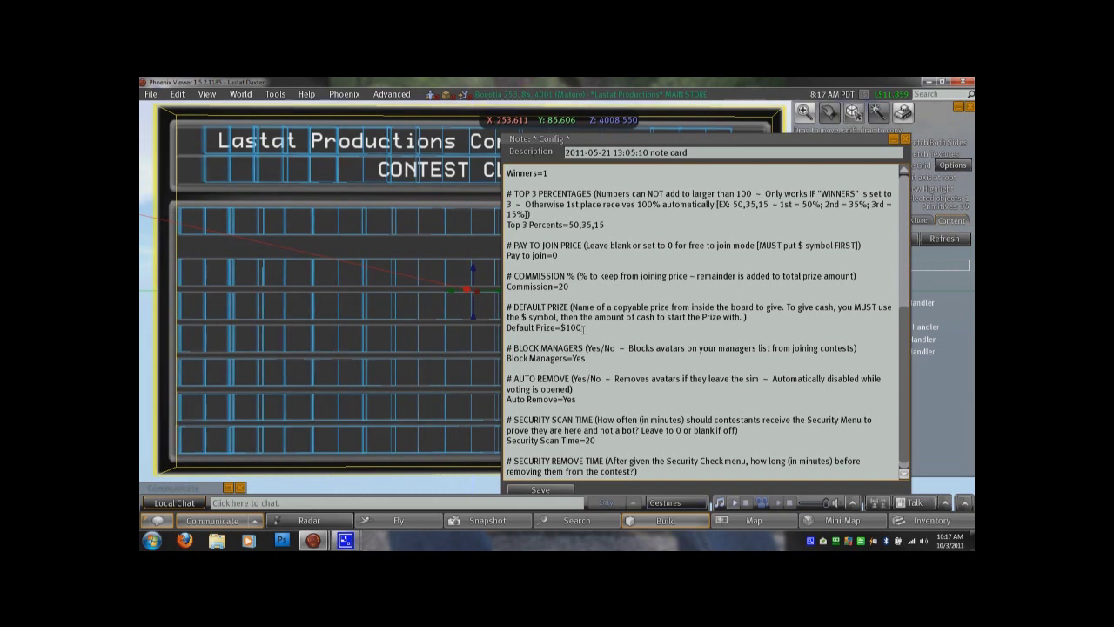
pyautogui.press('BackSpace')
pyautogui.press('BackSpace')
pyautogui.press('BackSpace')
pyautogui.press('BackSpace')
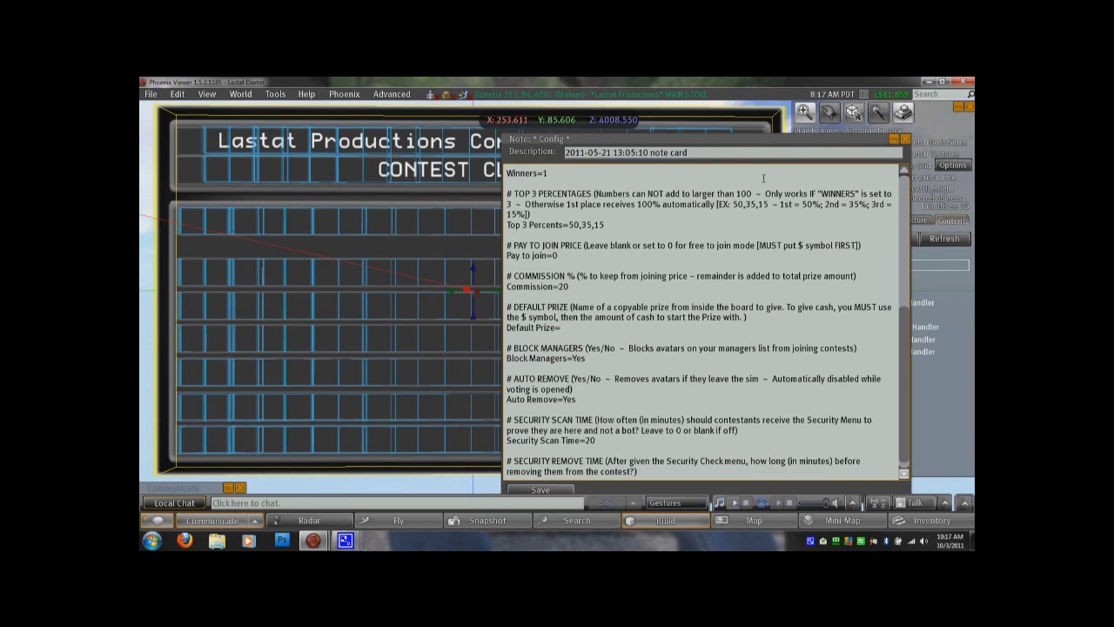
pyautogui.moveTo(764, 144); pyautogui.dragTo(708, 145)
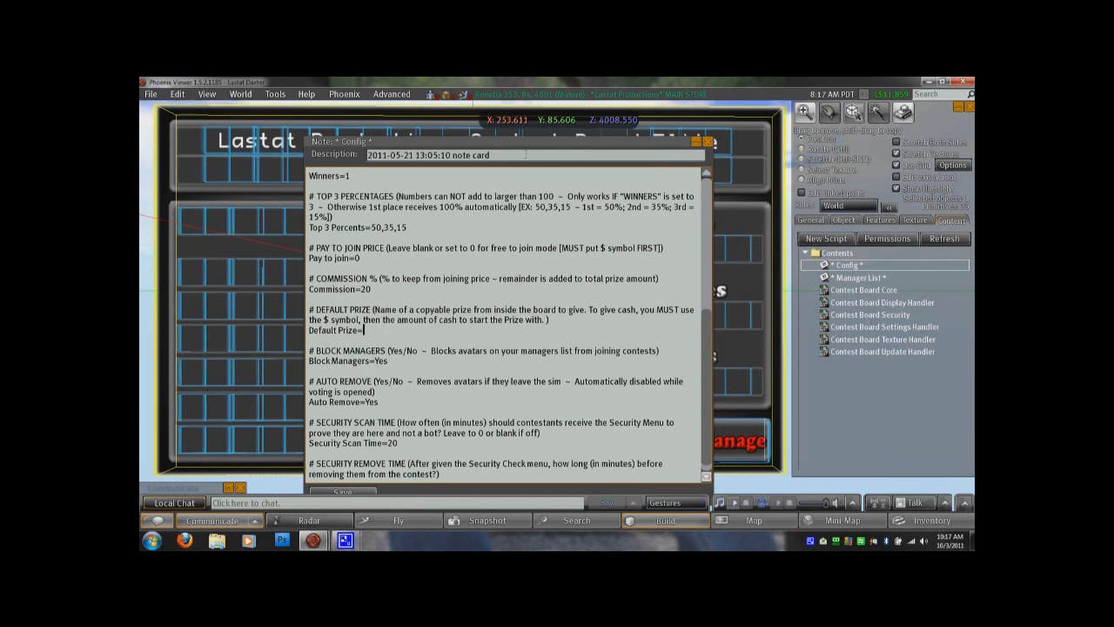
pyautogui.moveTo(529, 148); pyautogui.dragTo(692, 177)
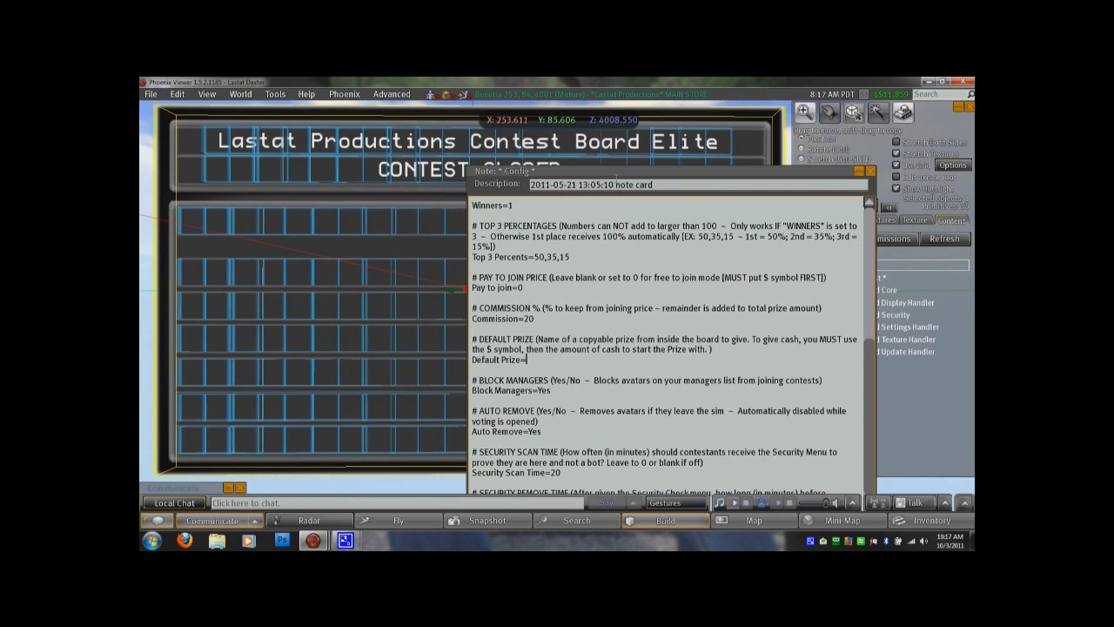
# Check Block Managers and Auto Remove (Yes), Security Scan Time 20 and Security Remove Time 10, then close the notecard.
pyautogui.moveTo(618, 169); pyautogui.dragTo(663, 132)
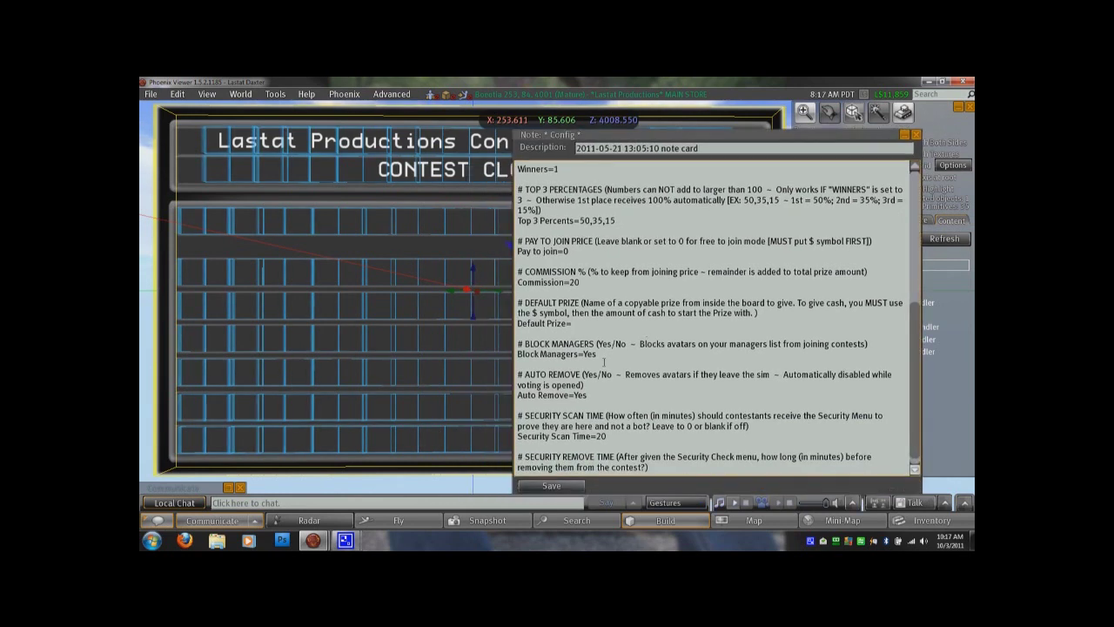
pyautogui.moveTo(582, 354); pyautogui.dragTo(646, 355)
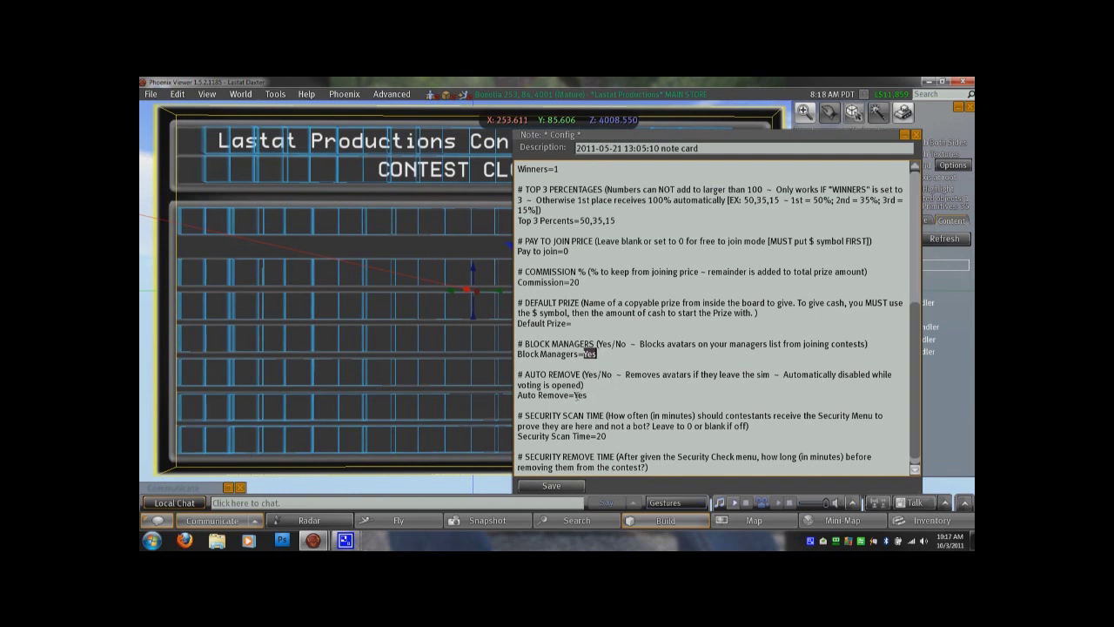
pyautogui.moveTo(574, 394); pyautogui.dragTo(612, 397)
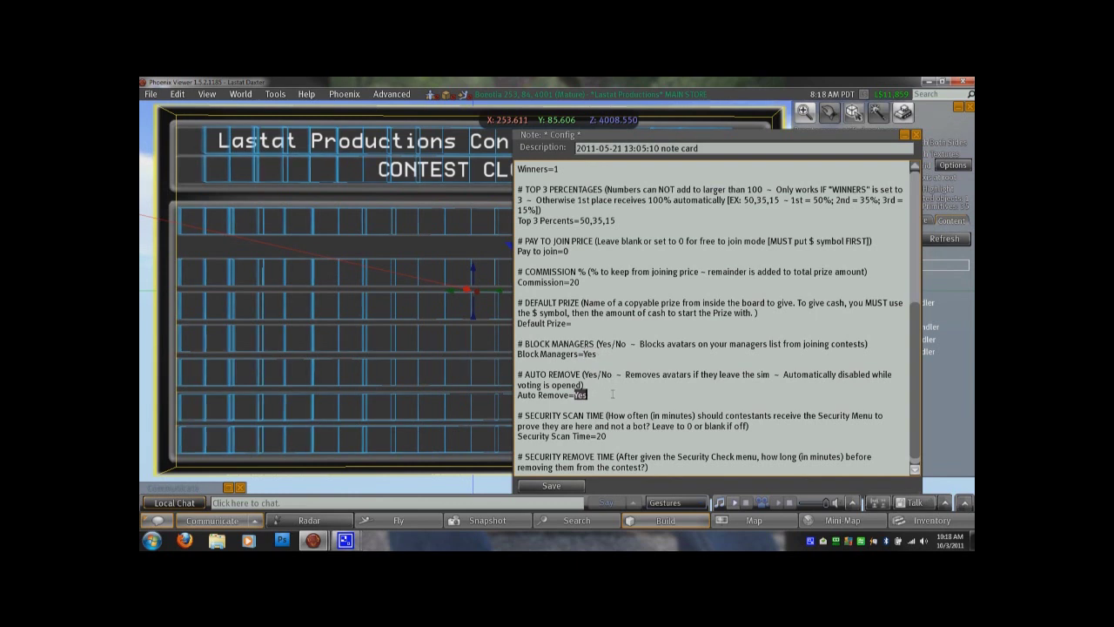
pyautogui.moveTo(738, 140); pyautogui.dragTo(742, 112)
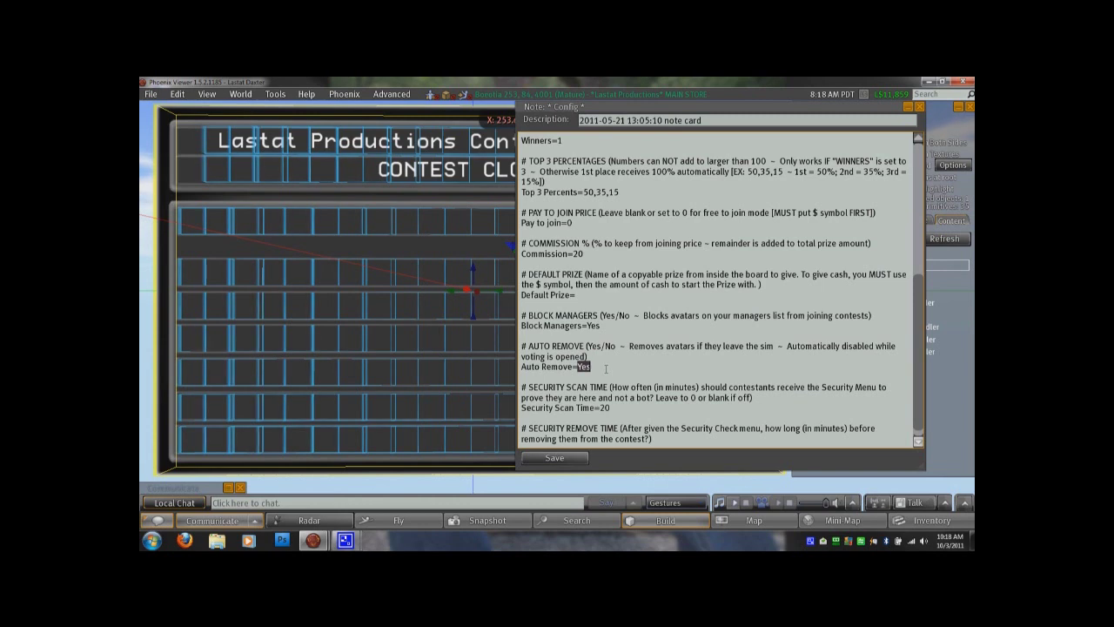
pyautogui.scroll(-1, 605, 369)
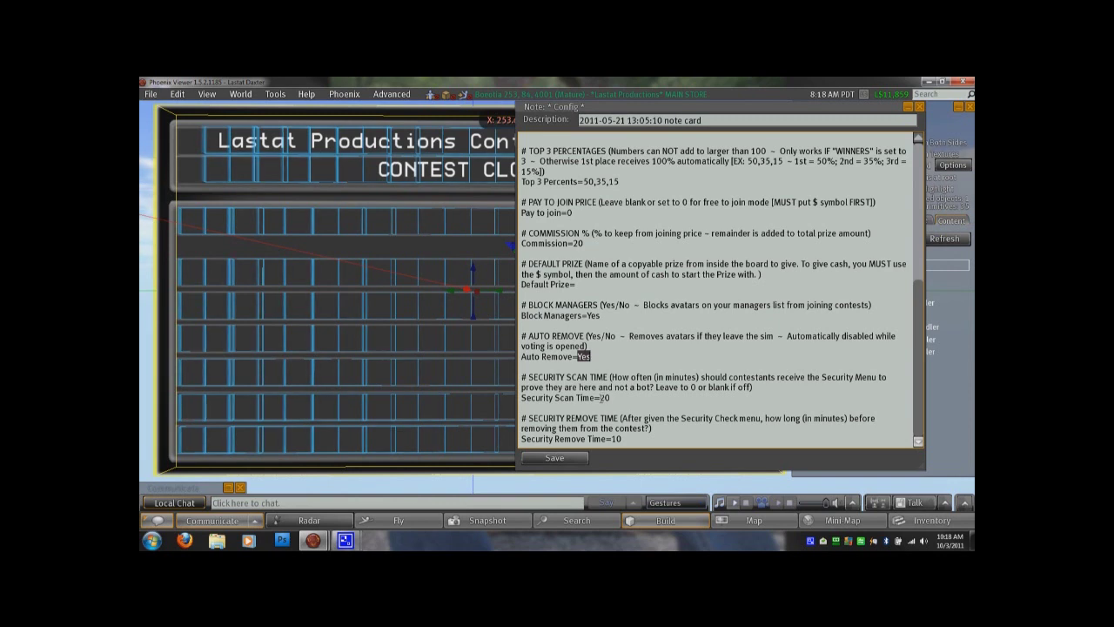
pyautogui.doubleClick(602, 397)
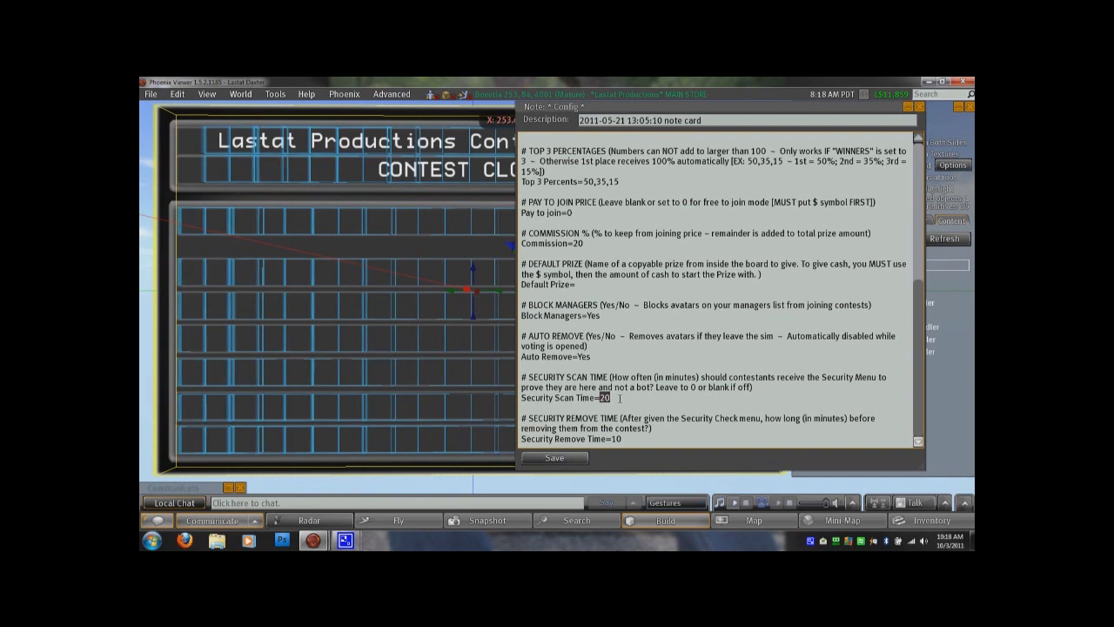
pyautogui.doubleClick(618, 438)
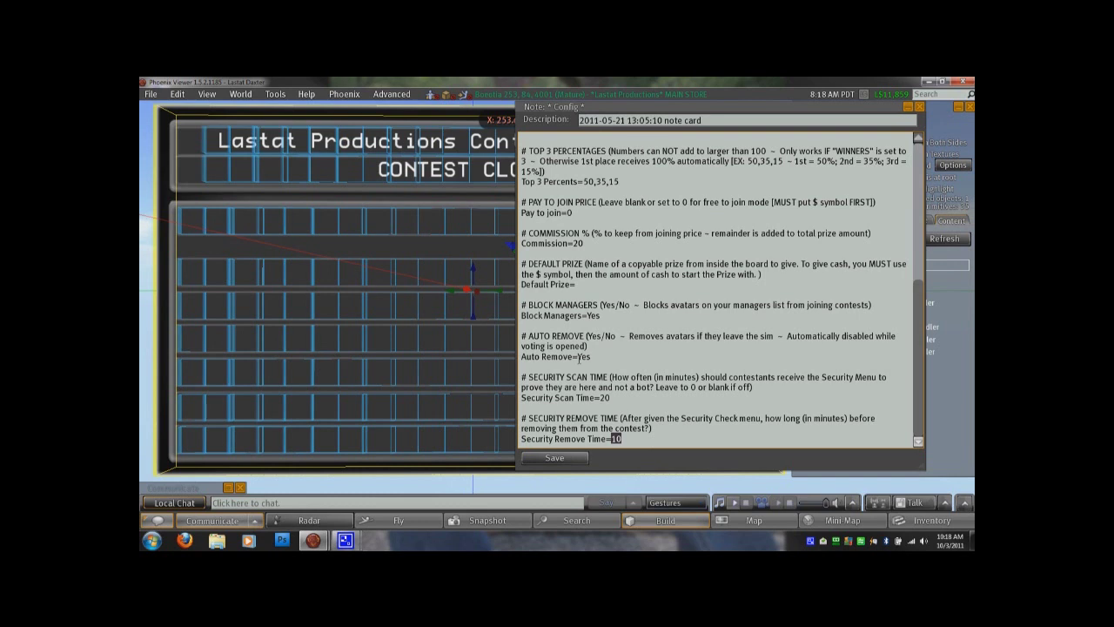
pyautogui.click(918, 106)
# Discard the Config edits and review the manager names in the * Manager List * notecard.
pyautogui.click(566, 319)
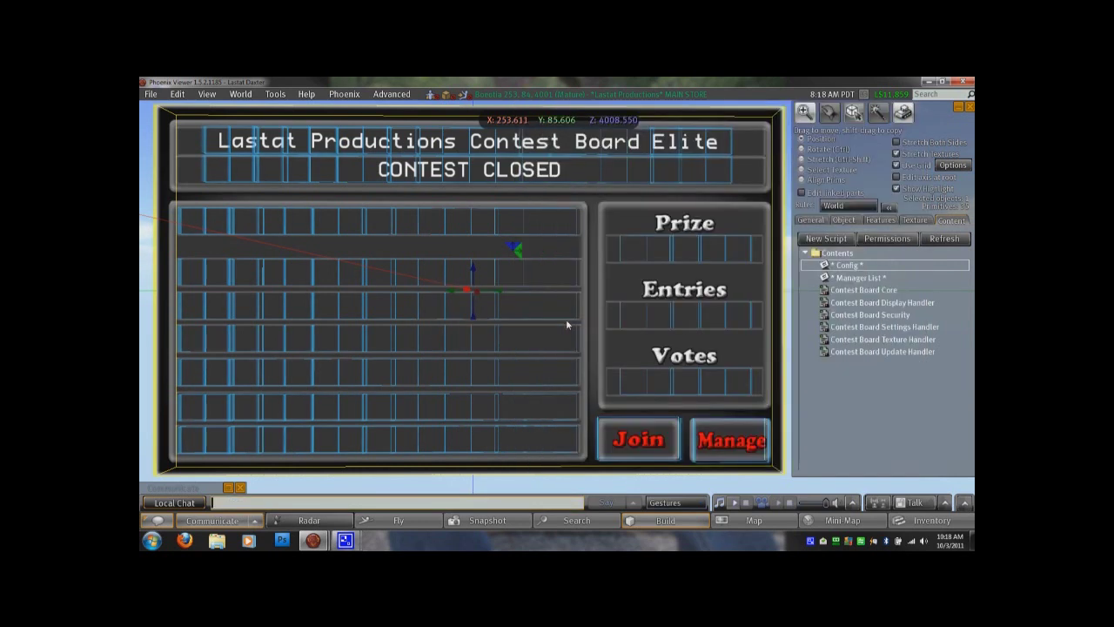
pyautogui.doubleClick(857, 277)
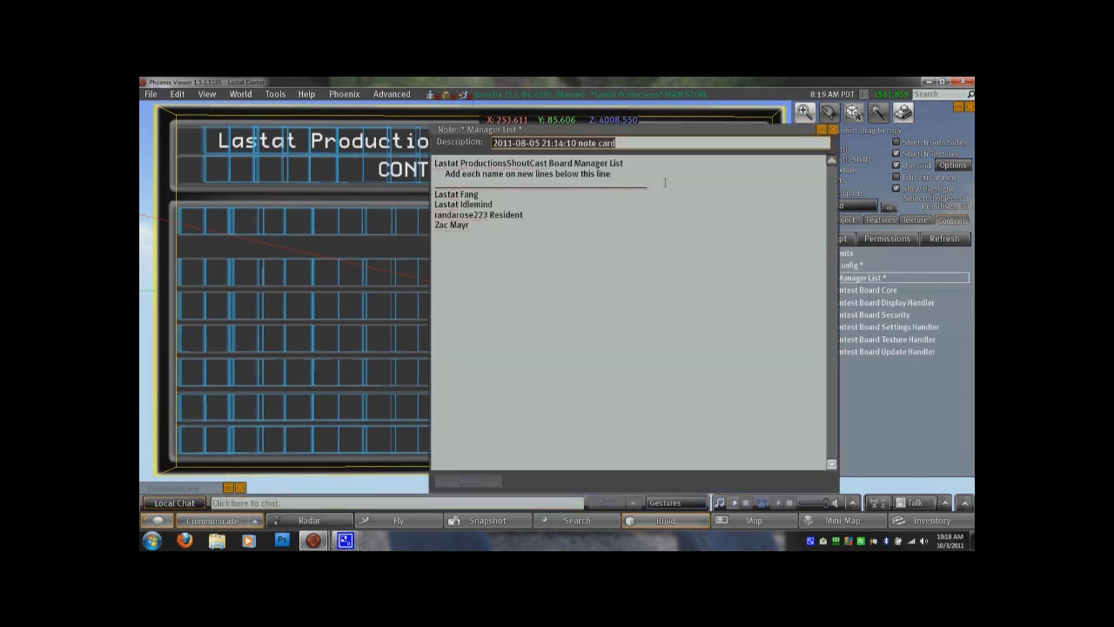
pyautogui.moveTo(663, 182); pyautogui.dragTo(434, 163)
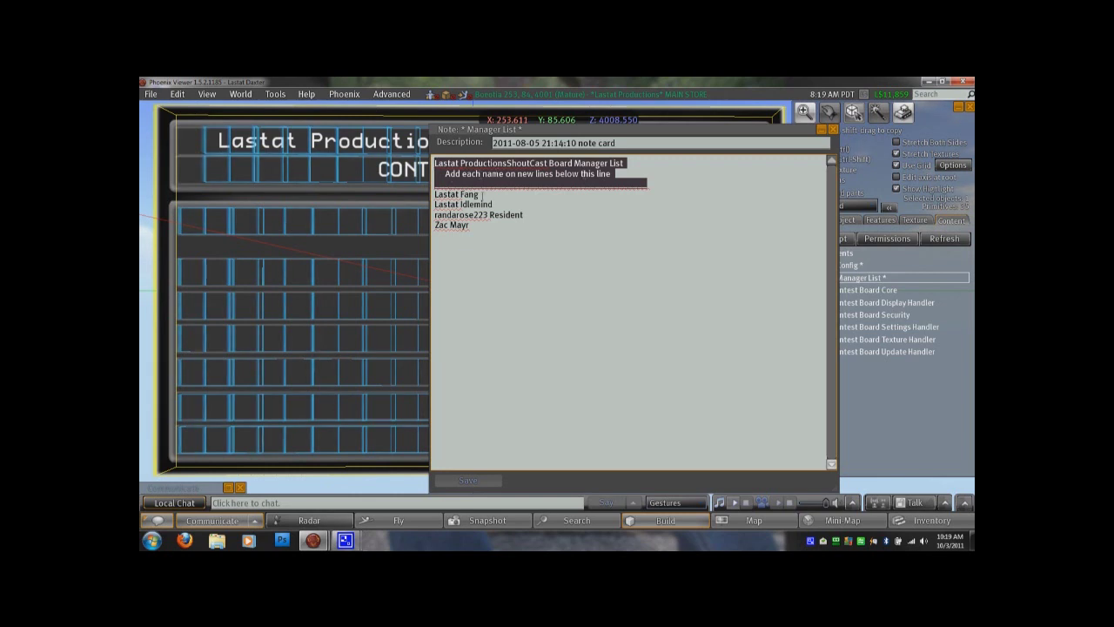
pyautogui.moveTo(483, 193); pyautogui.dragTo(397, 229)
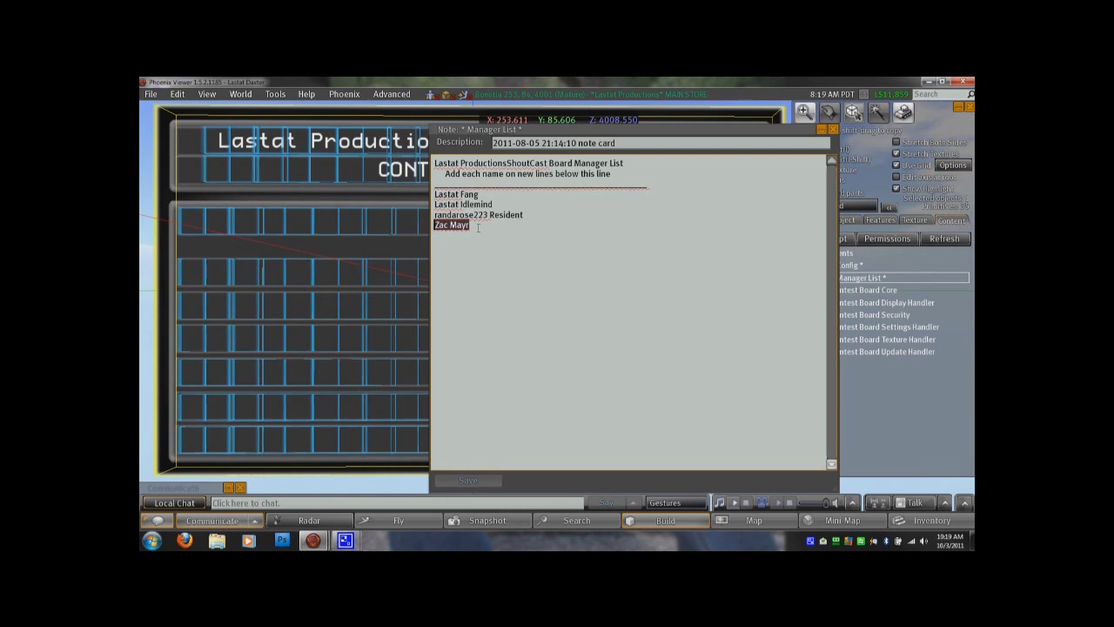
pyautogui.moveTo(523, 214); pyautogui.dragTo(434, 214)
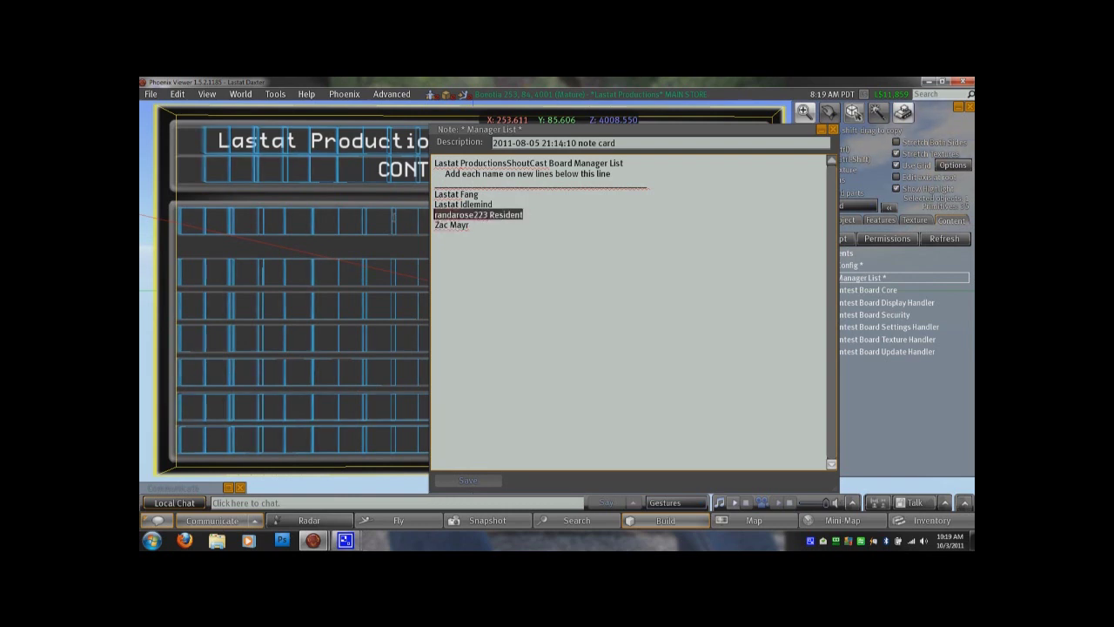
pyautogui.doubleClick(513, 214)
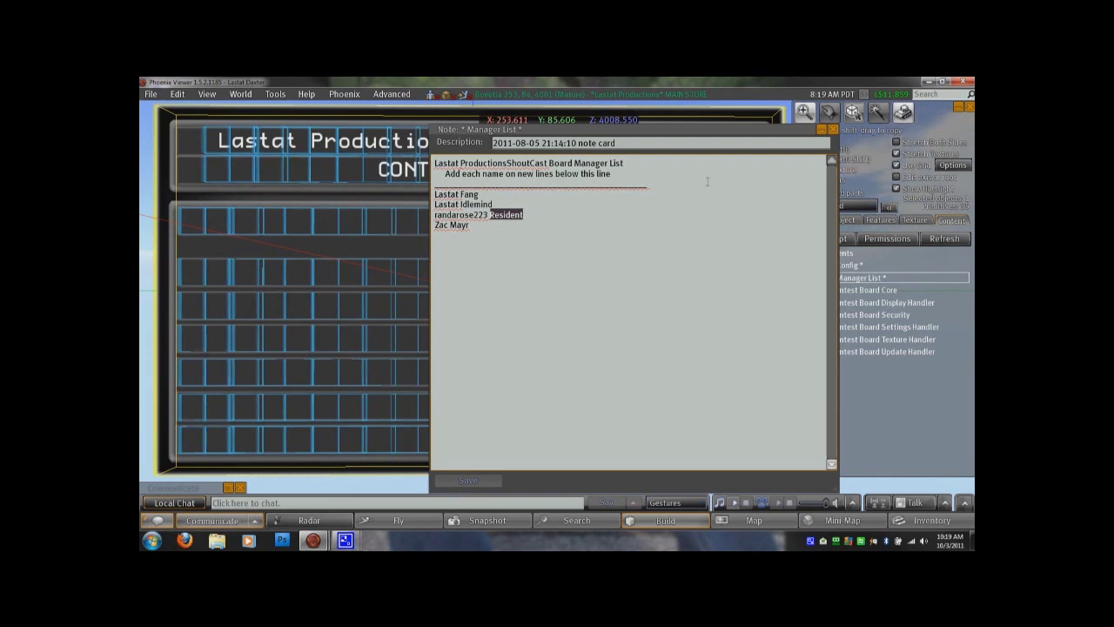
# Close the Manager List and the build editor, then bring up the board's owner menu.
pyautogui.click(832, 128)
pyautogui.click(968, 107)
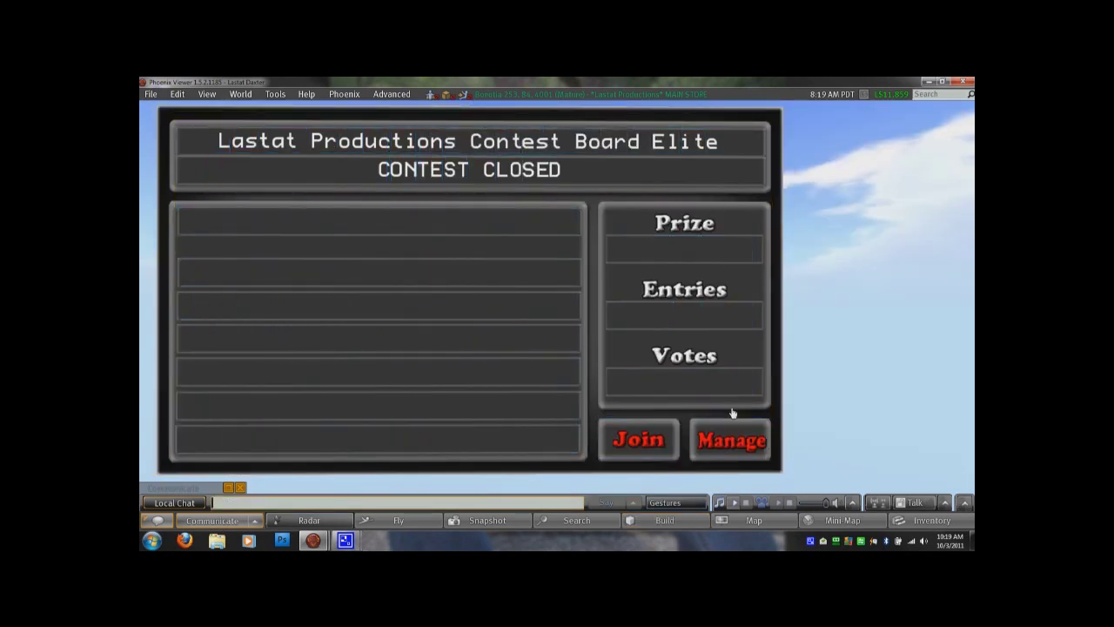
pyautogui.click(731, 441)
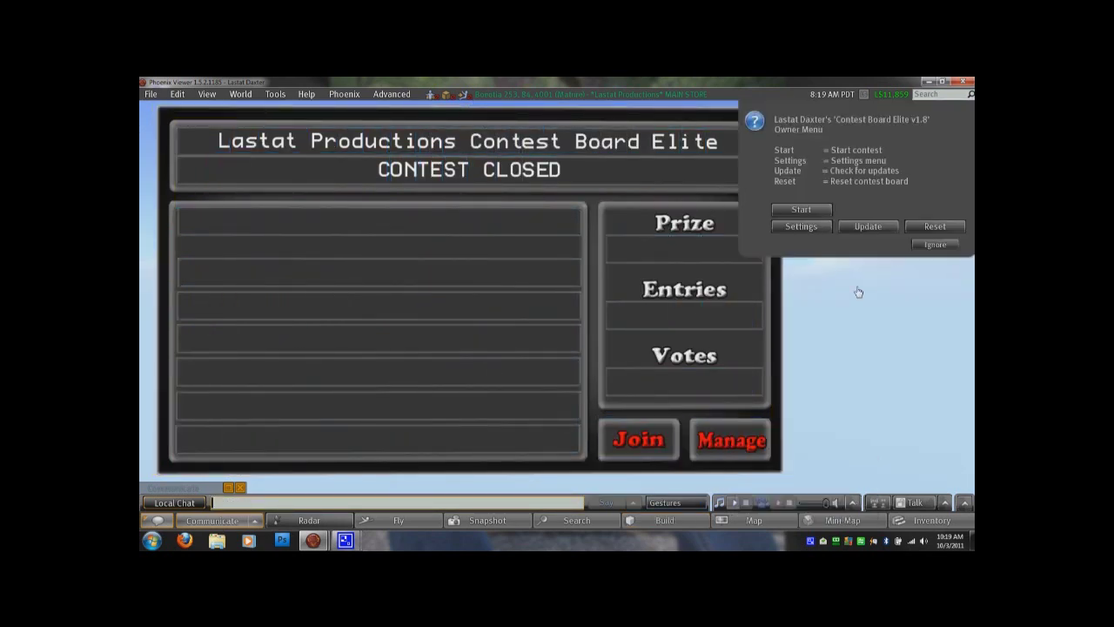
# Name the contest 'Sexiest Avatar' by sending /45 Sexiest Avatar in local chat.
pyautogui.click(809, 227)
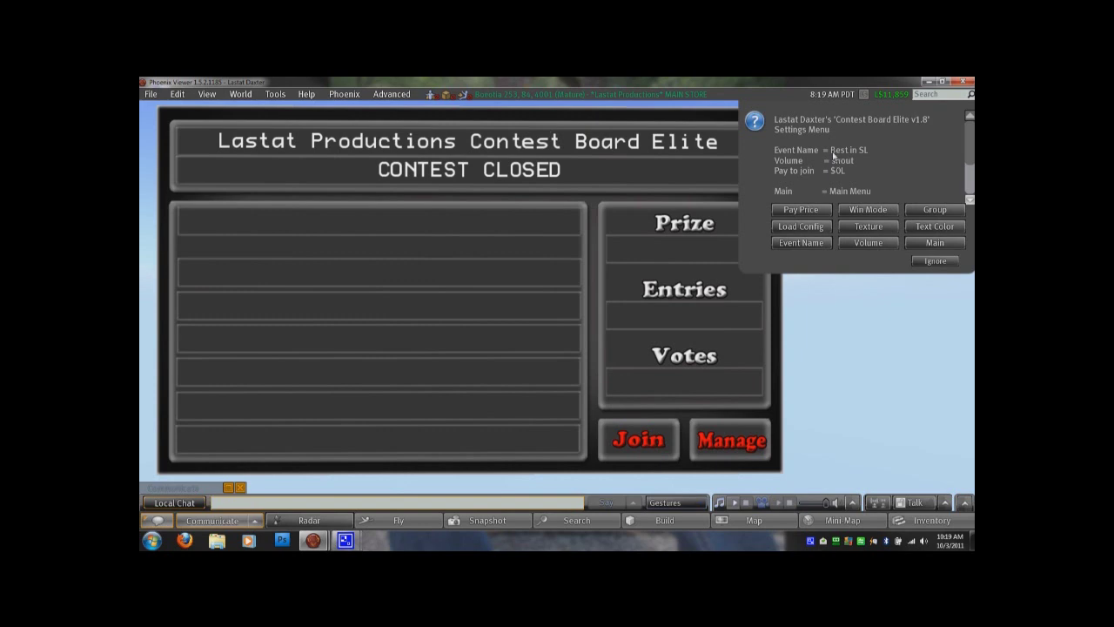
pyautogui.click(800, 243)
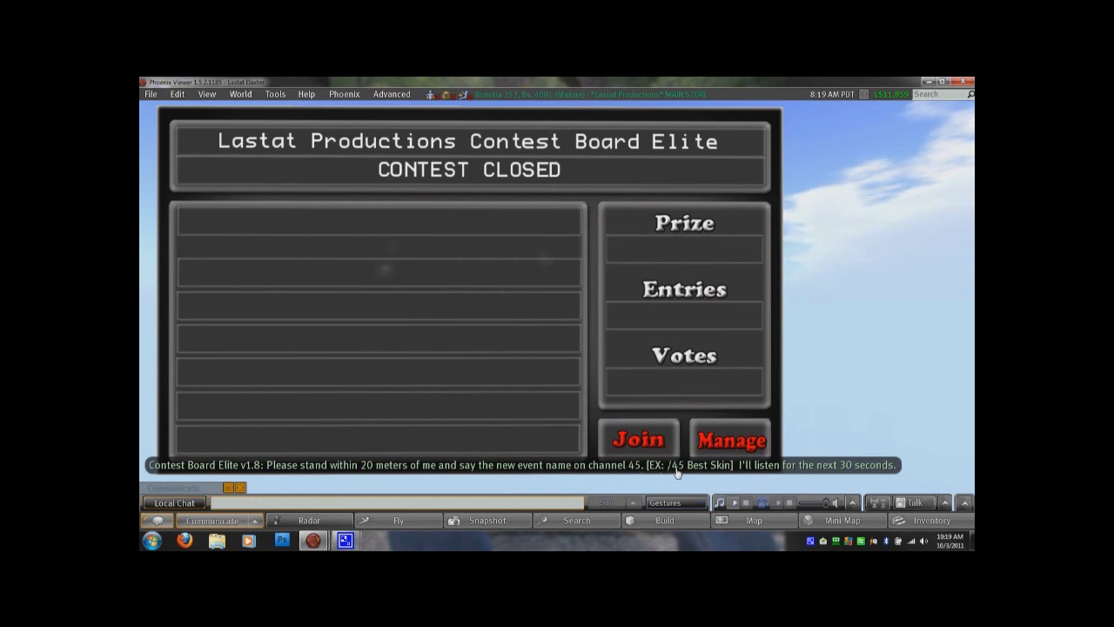
pyautogui.click(556, 500)
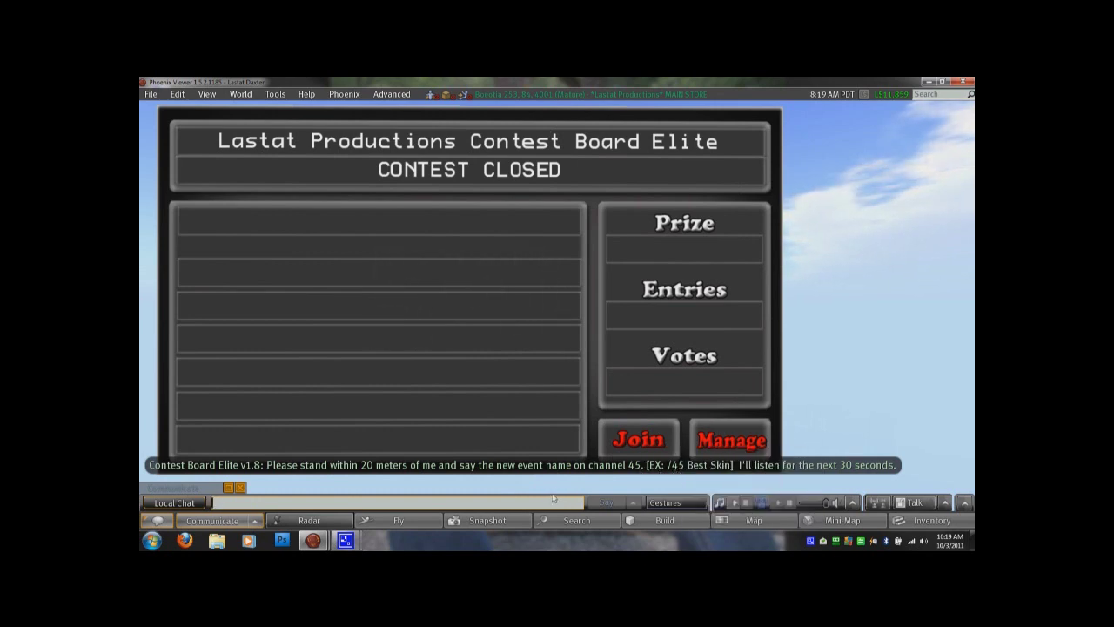
pyautogui.write('/45 S')
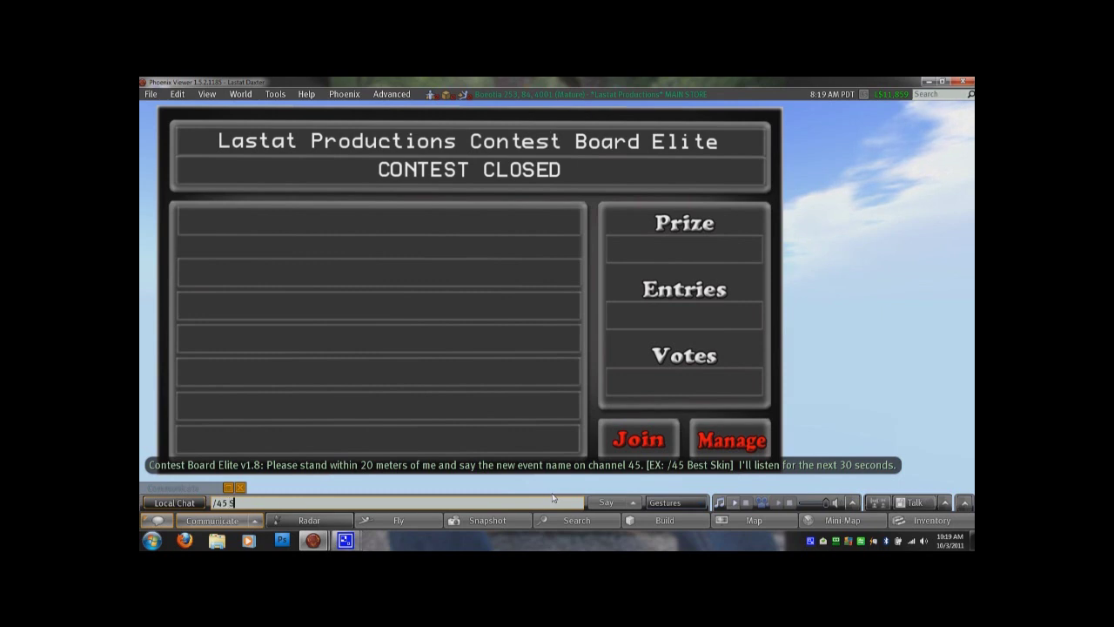
pyautogui.write('exiest Avatar')
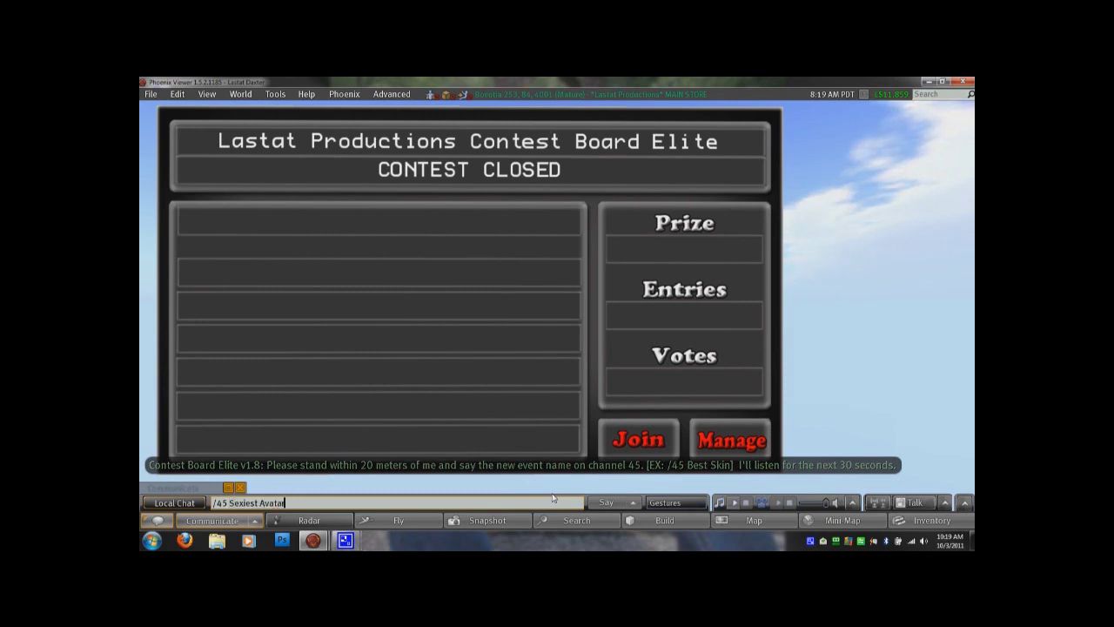
pyautogui.press('Return')
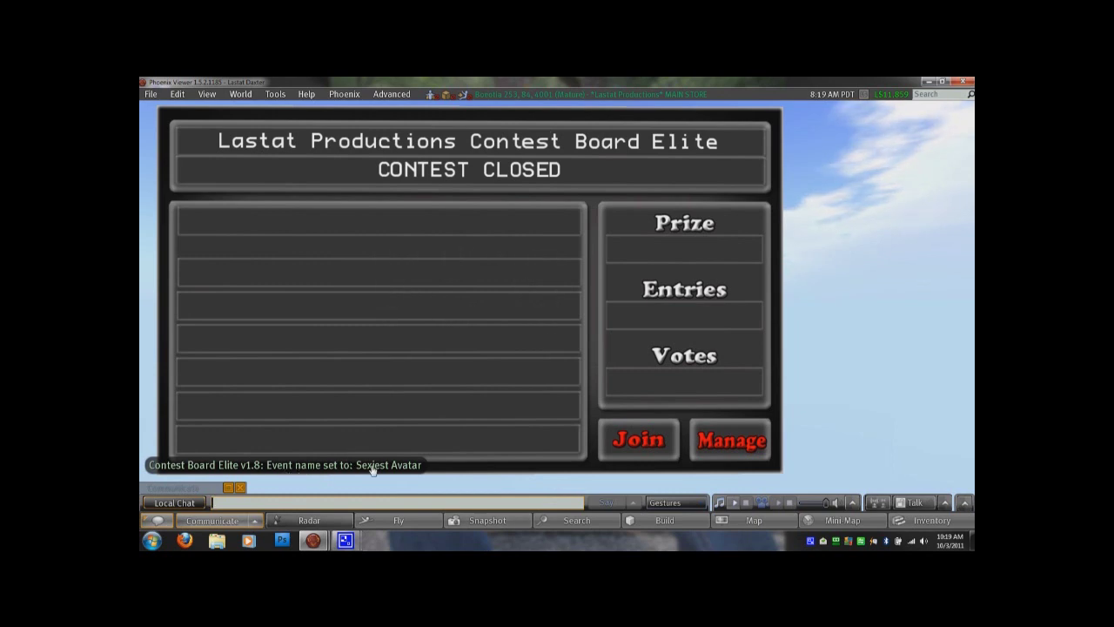
# Check the Pay to join price setting, leaving the contest free to join.
pyautogui.click(733, 442)
pyautogui.click(809, 225)
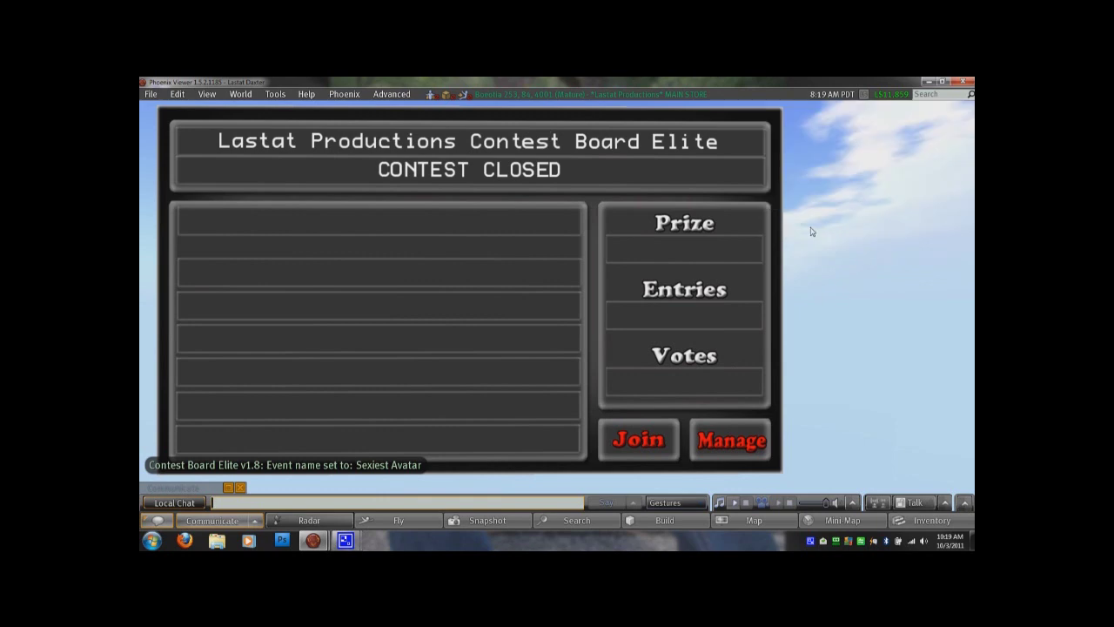
pyautogui.click(801, 210)
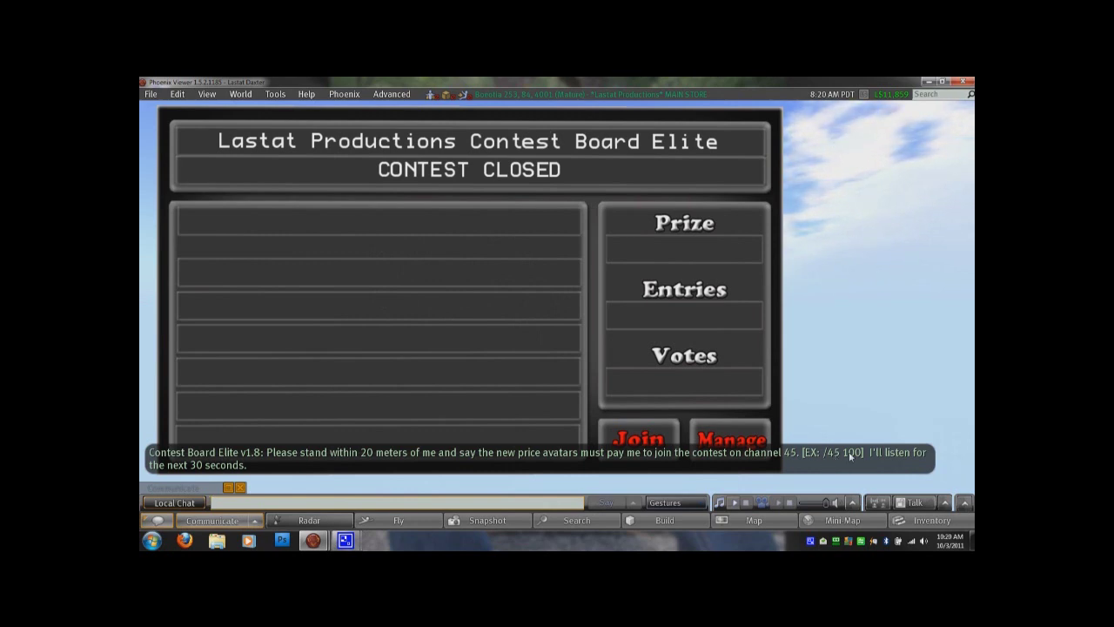
# Keep 1 Winner mode and toggle the Group/Public restriction back to its original setting.
pyautogui.click(740, 436)
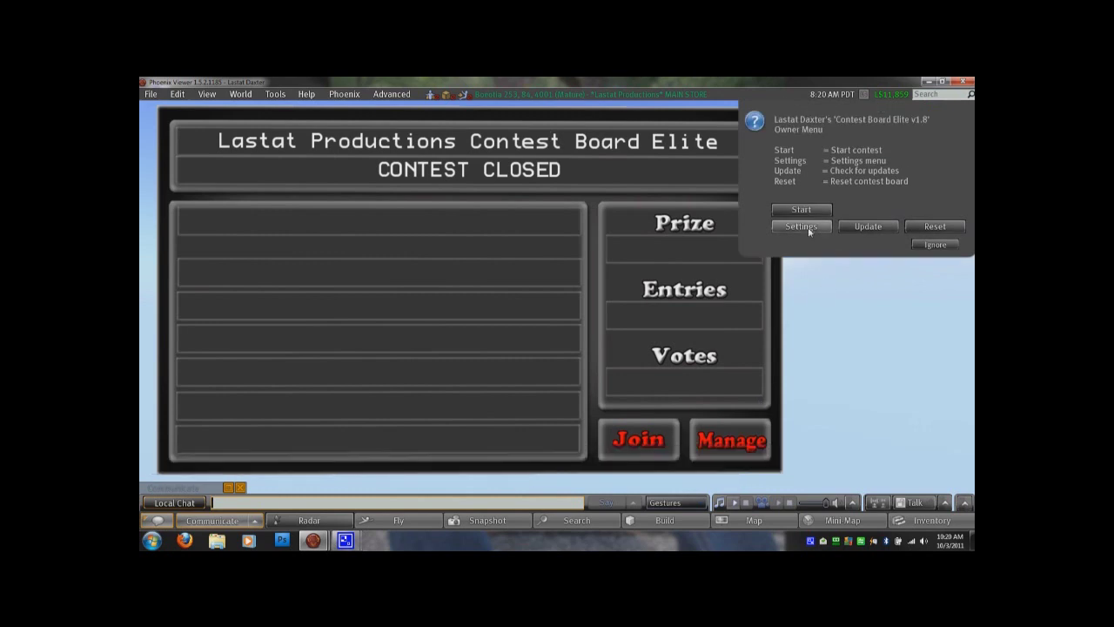
pyautogui.click(801, 228)
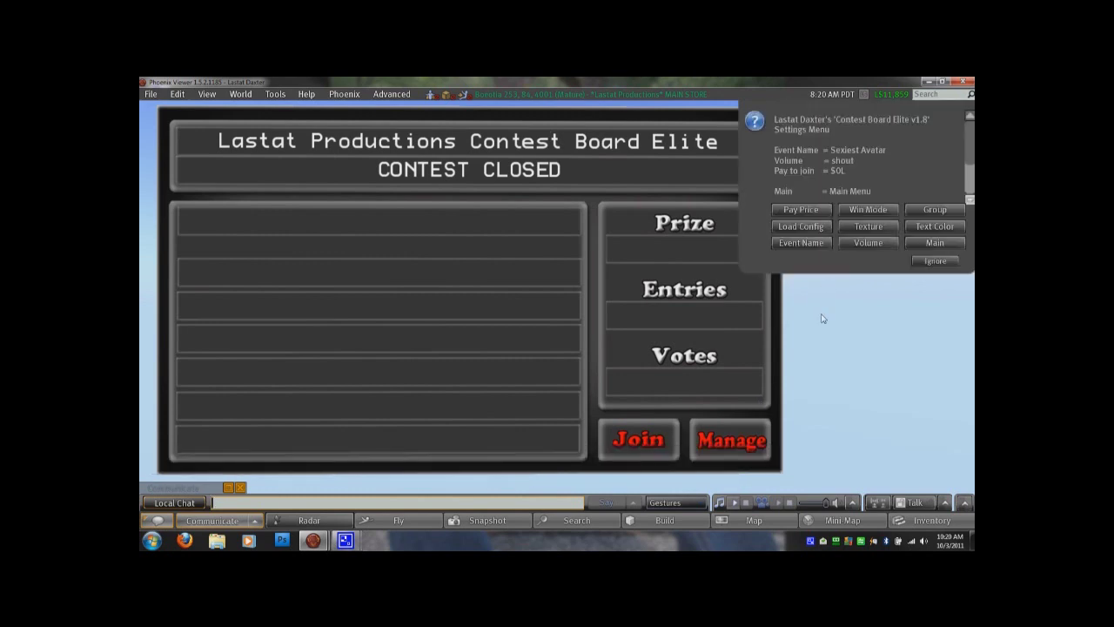
pyautogui.click(850, 213)
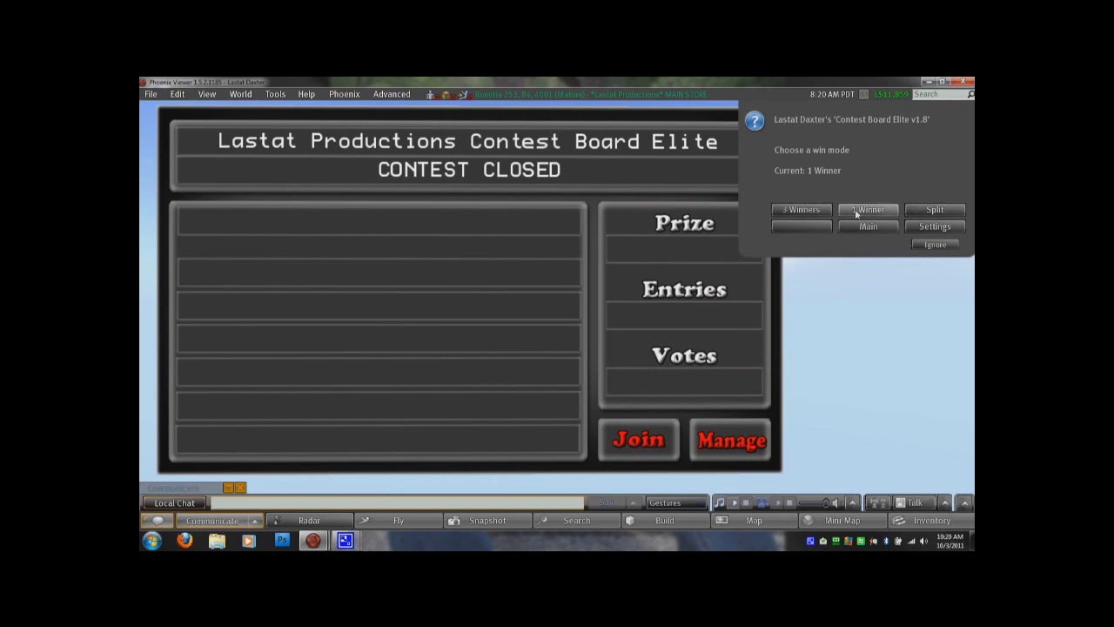
pyautogui.click(920, 231)
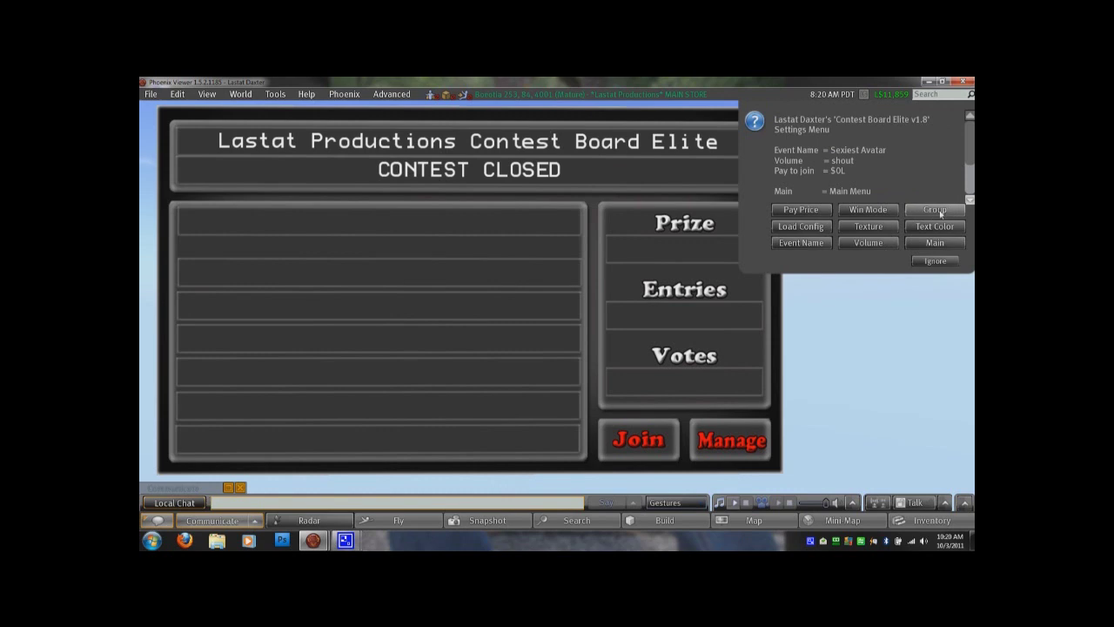
pyautogui.click(940, 213)
pyautogui.click(938, 212)
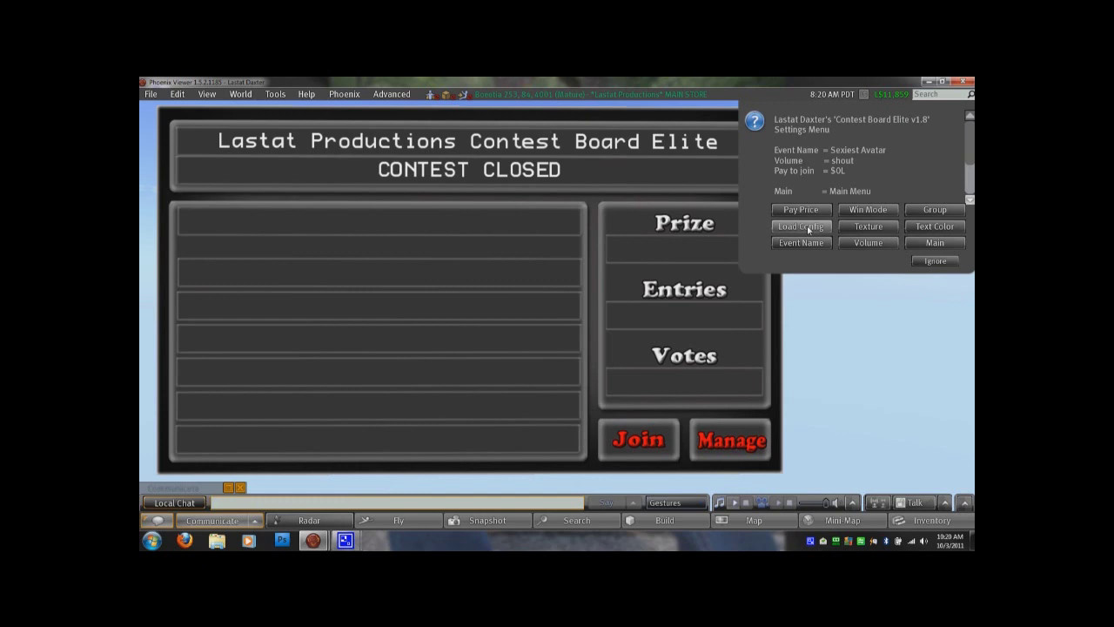
# Browse the texture colour, text colour and volume options without changes, keeping shout volume.
pyautogui.click(880, 229)
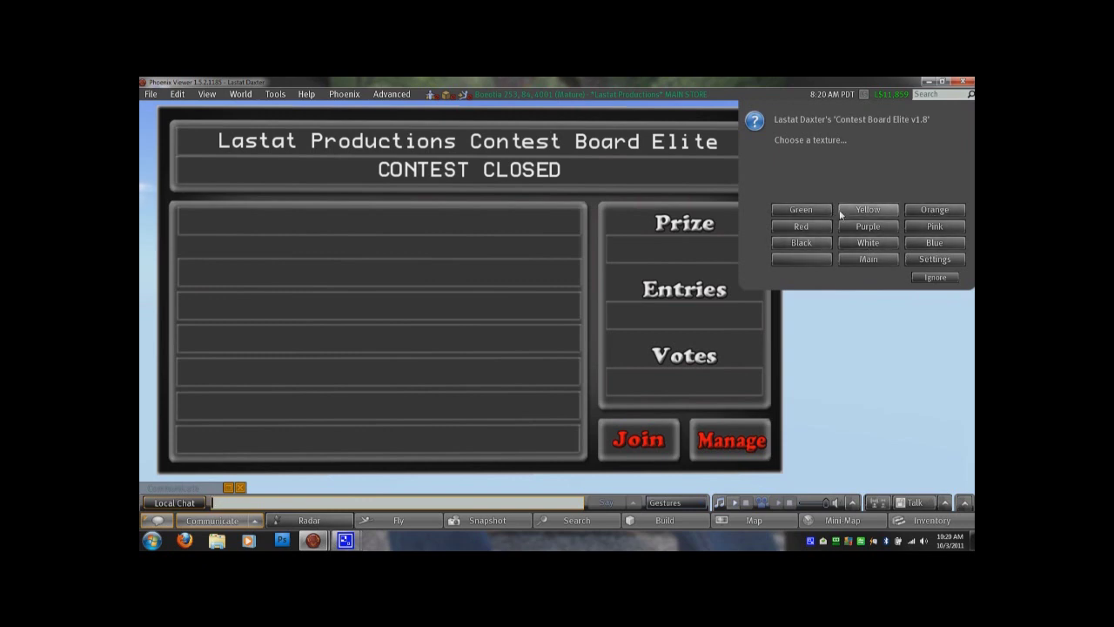
pyautogui.click(924, 258)
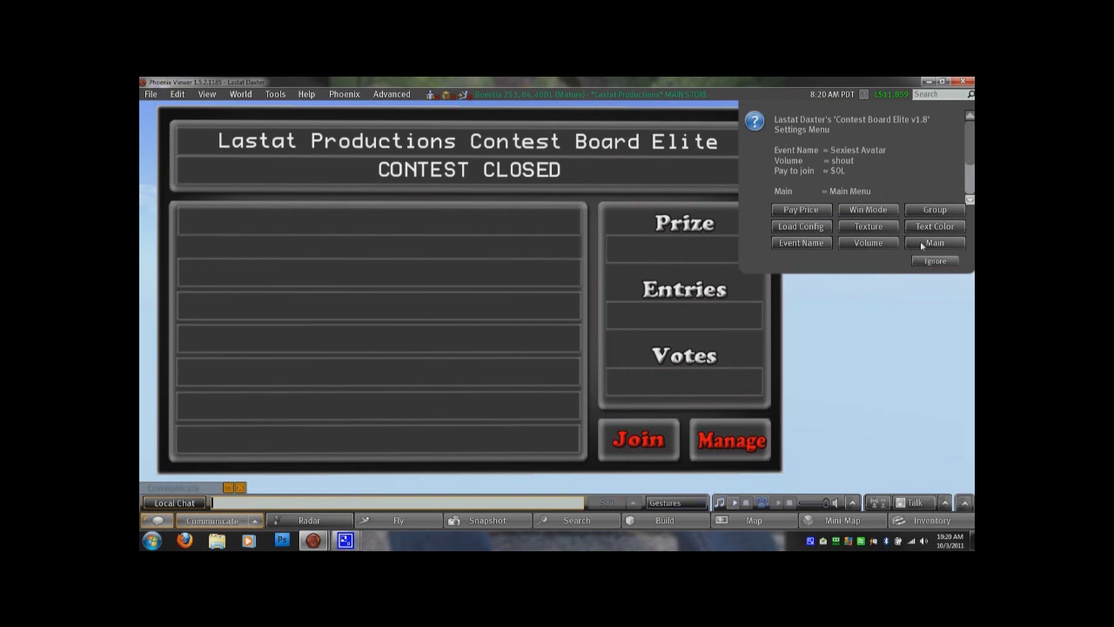
pyautogui.click(925, 230)
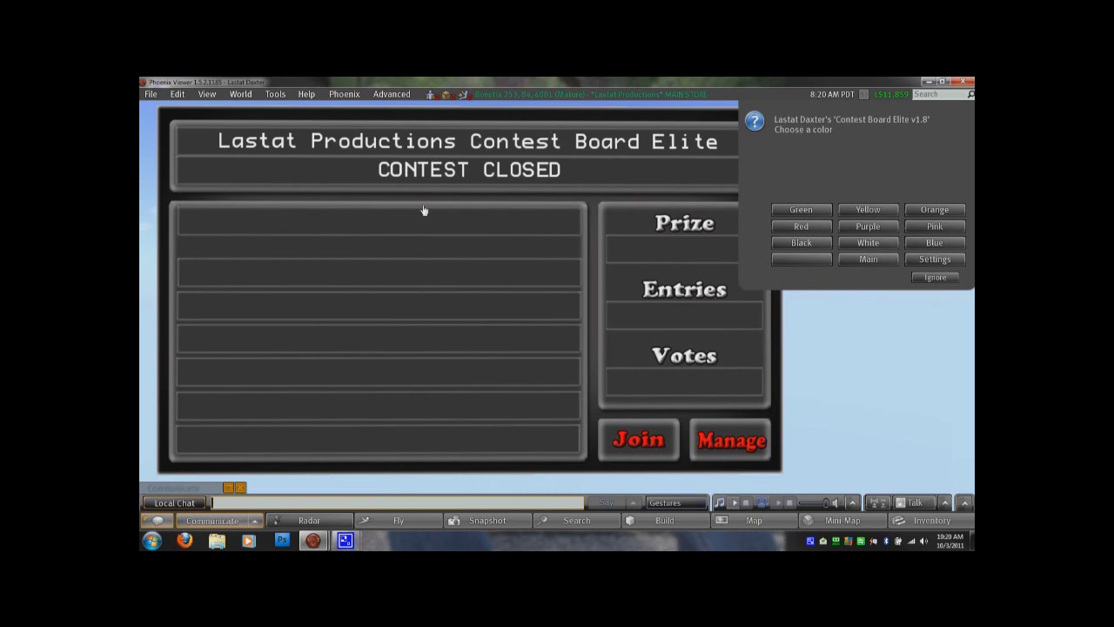
pyautogui.click(934, 259)
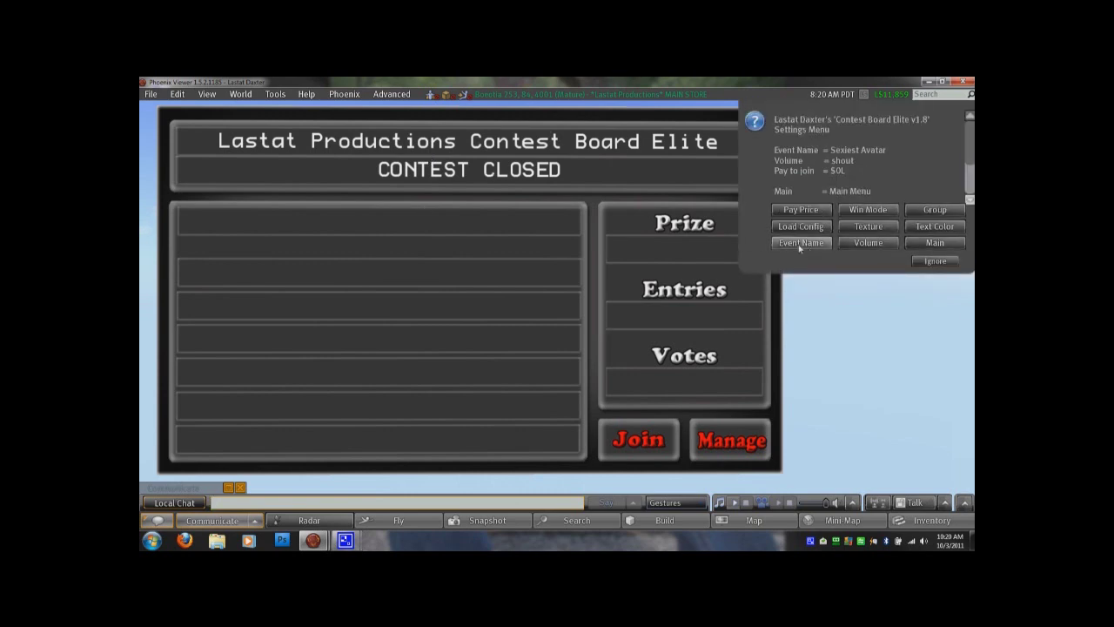
pyautogui.click(864, 242)
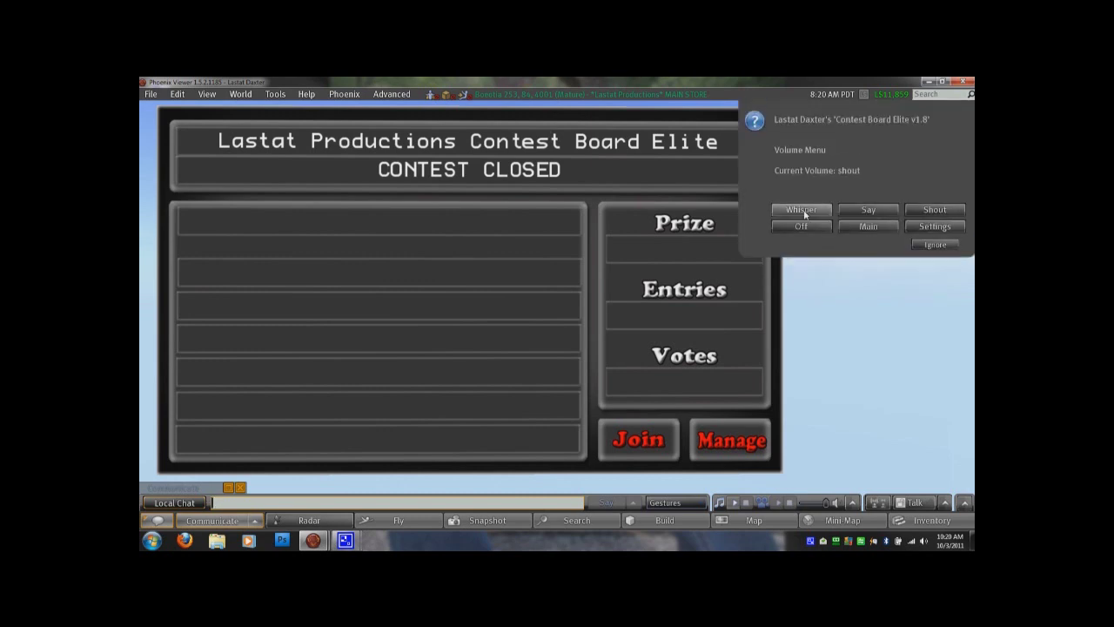
pyautogui.click(933, 228)
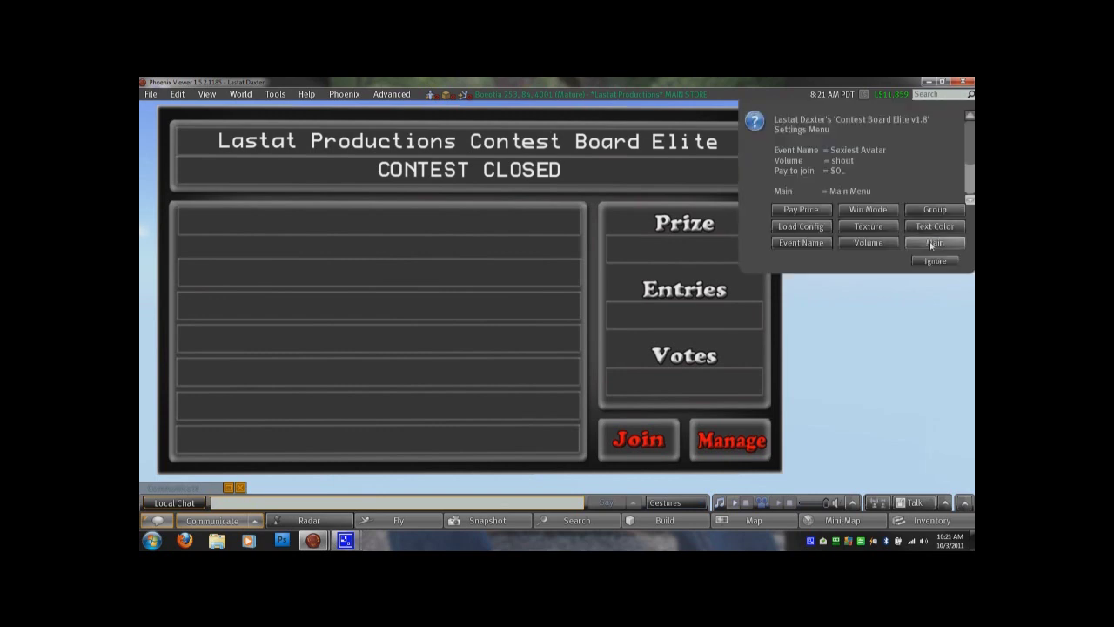
pyautogui.click(933, 242)
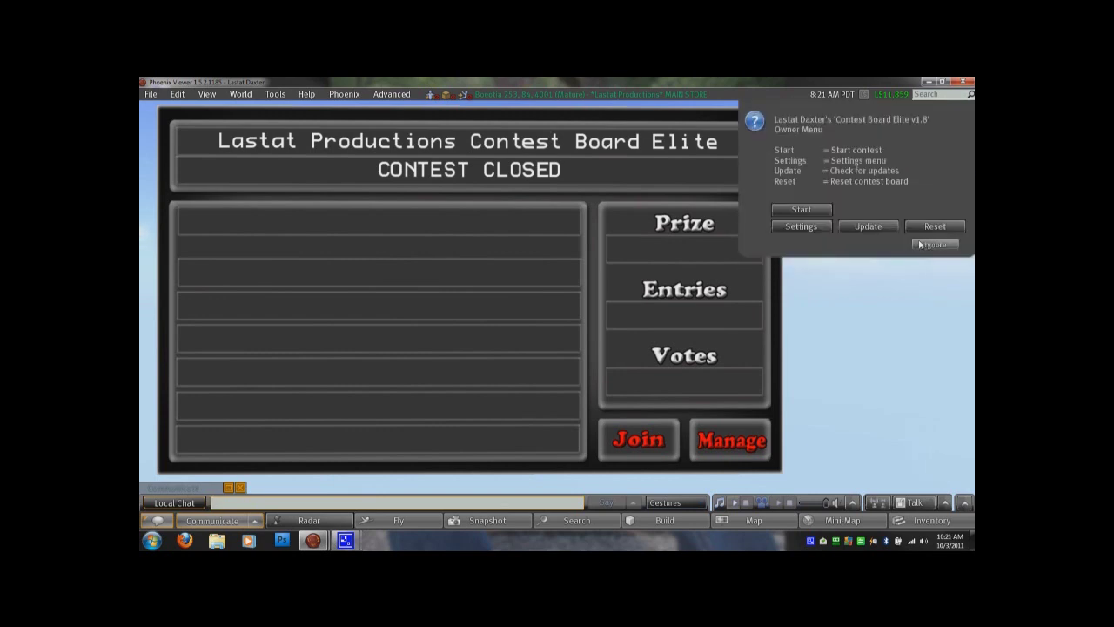
# Start the Sexiest Avatar contest, join as the owner, and remove the second entrant.
pyautogui.click(802, 211)
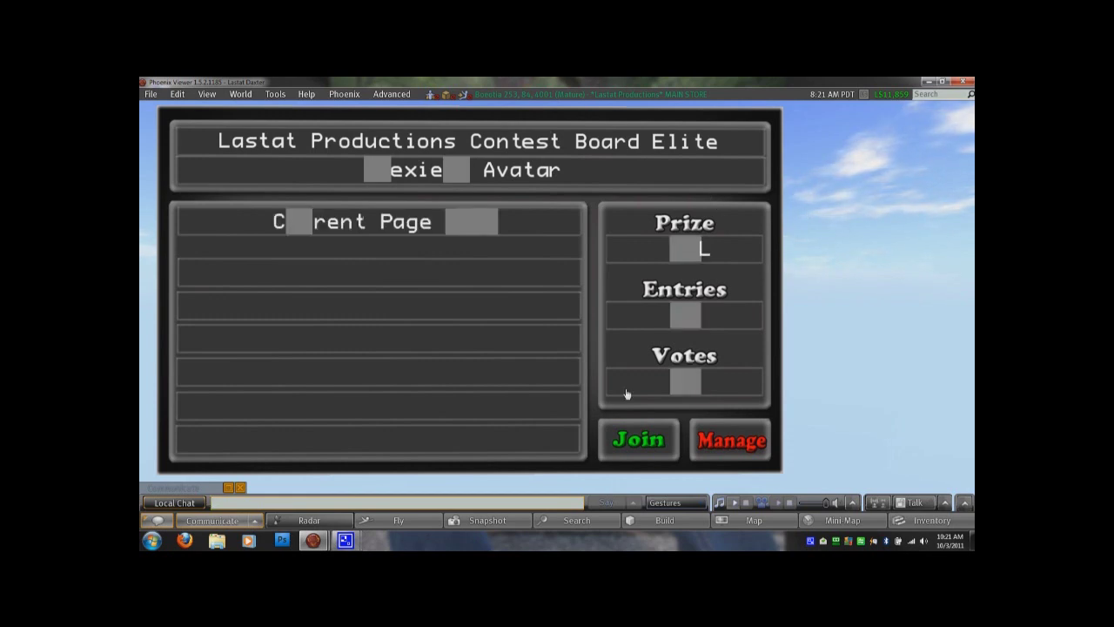
pyautogui.click(645, 442)
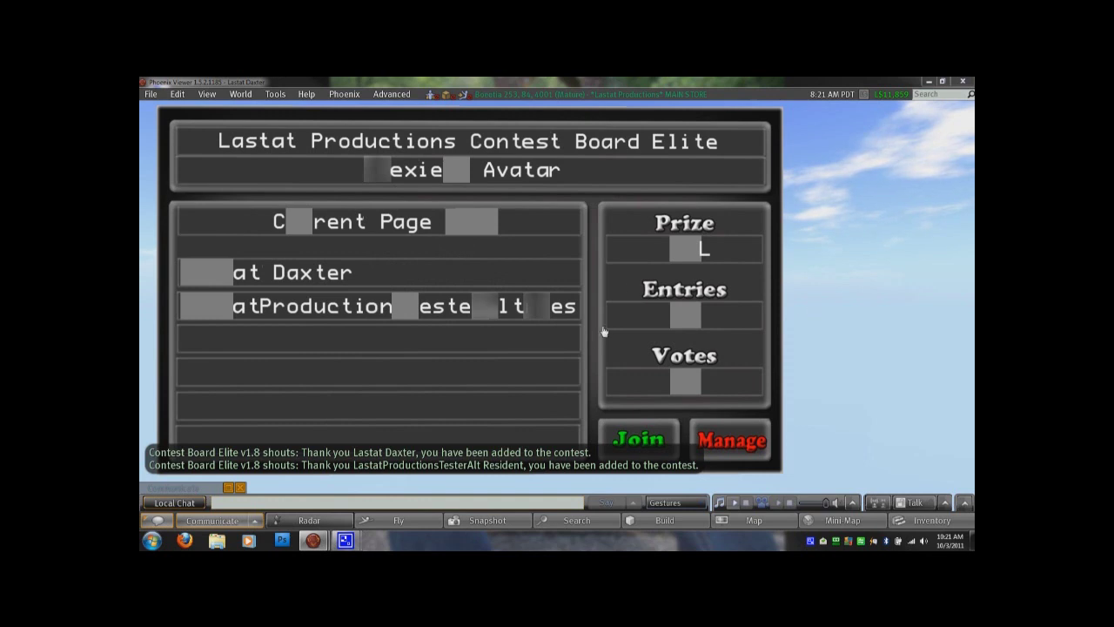
pyautogui.click(325, 311)
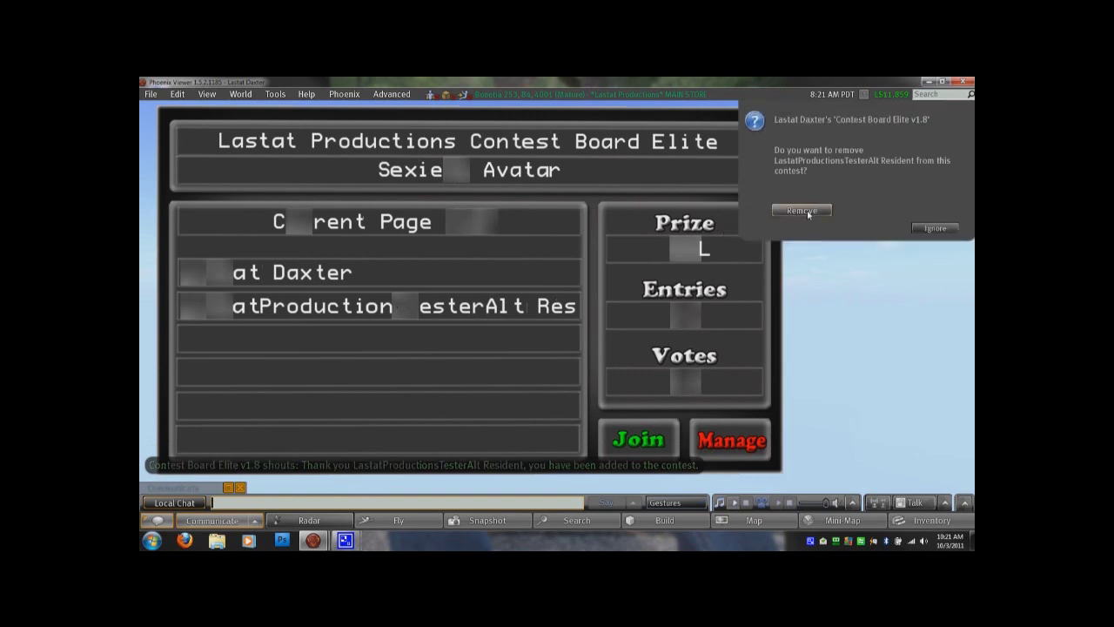
pyautogui.click(806, 212)
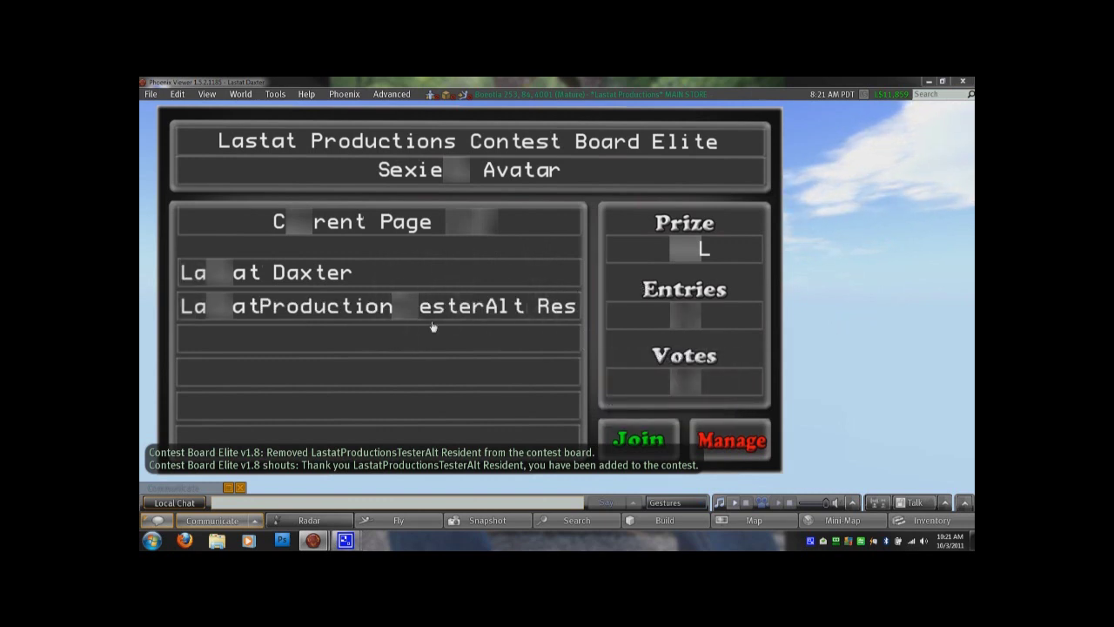
pyautogui.rightClick(565, 283)
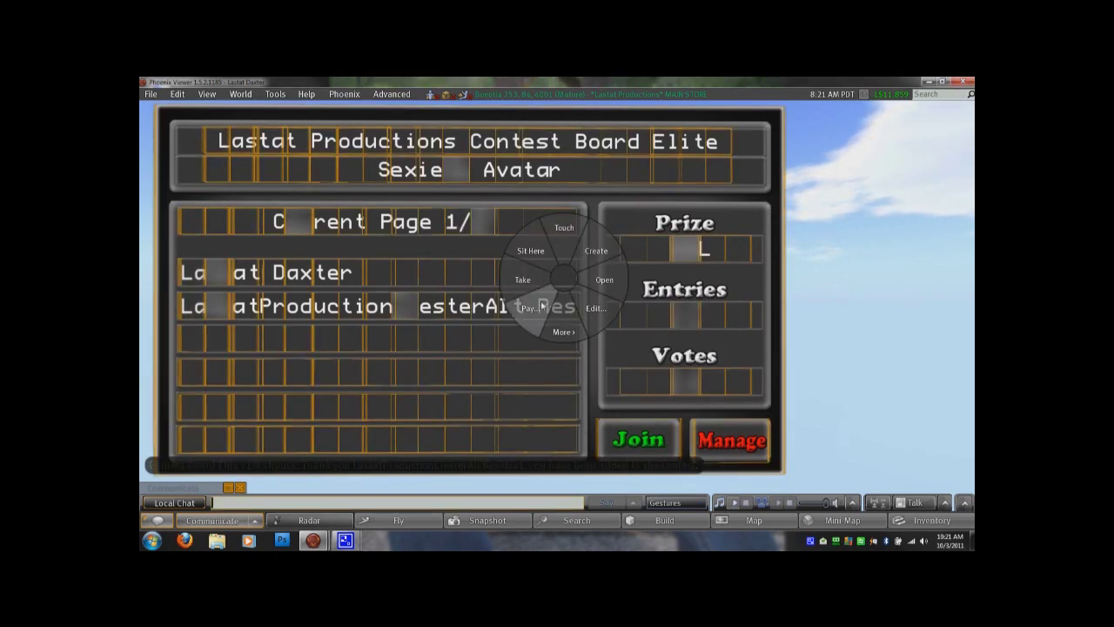
# Pay L$500 into the board's prize pot.
pyautogui.click(547, 307)
pyautogui.click(551, 328)
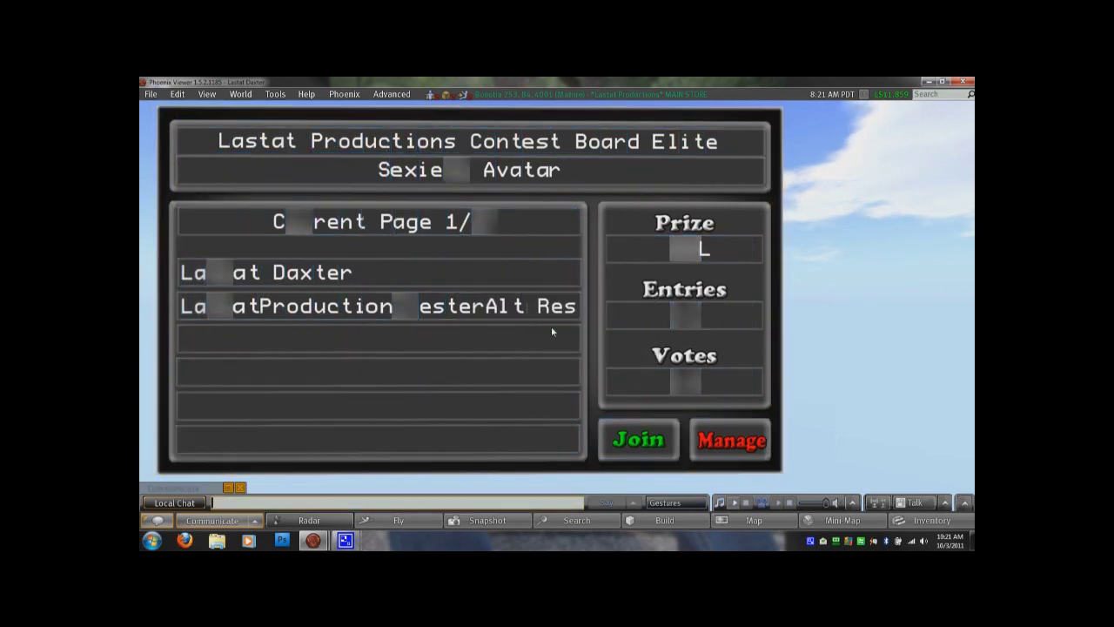
pyautogui.click(801, 210)
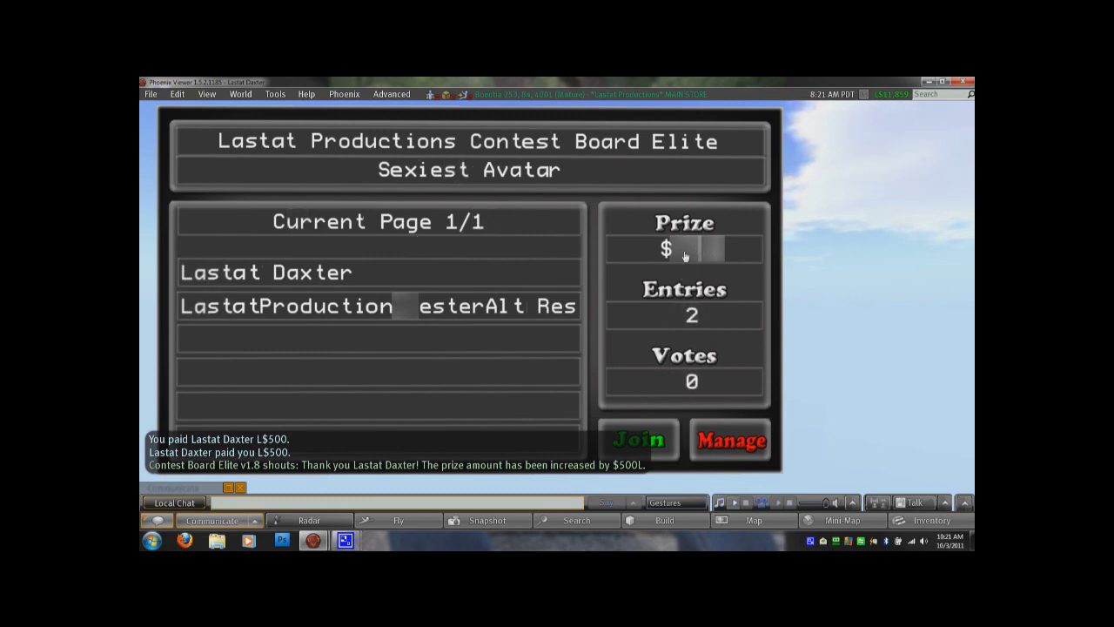
# Open the contest for voting with 2 entries and 0 votes.
pyautogui.click(747, 442)
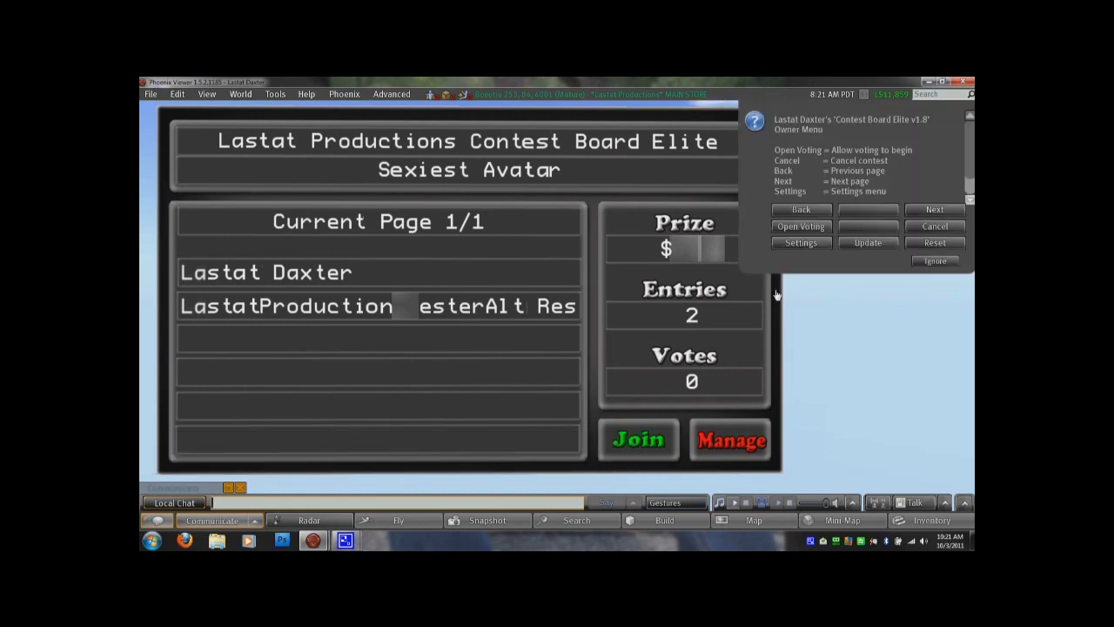
pyautogui.click(799, 226)
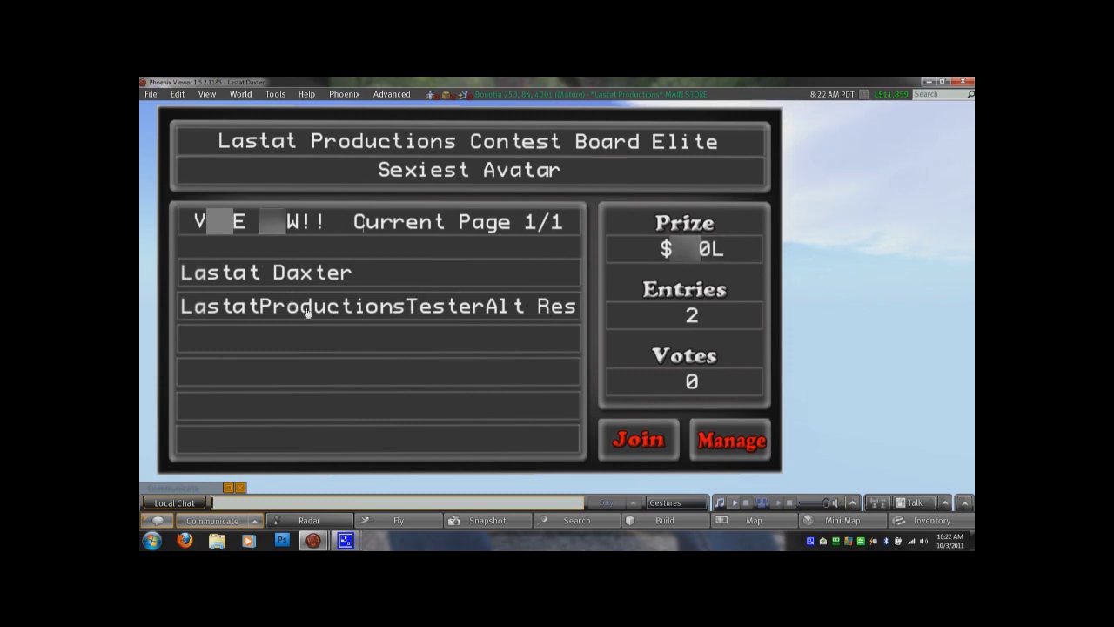
pyautogui.click(355, 313)
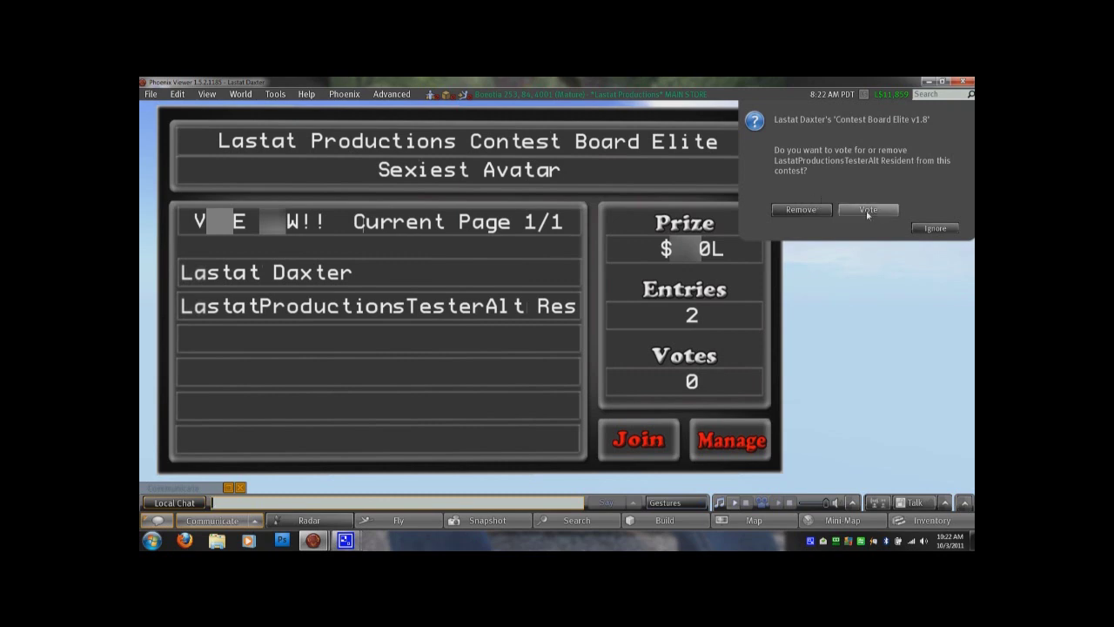
# Vote for the second entrant, revoke it, get a self-vote refused, then recast for 1 vote.
pyautogui.click(868, 211)
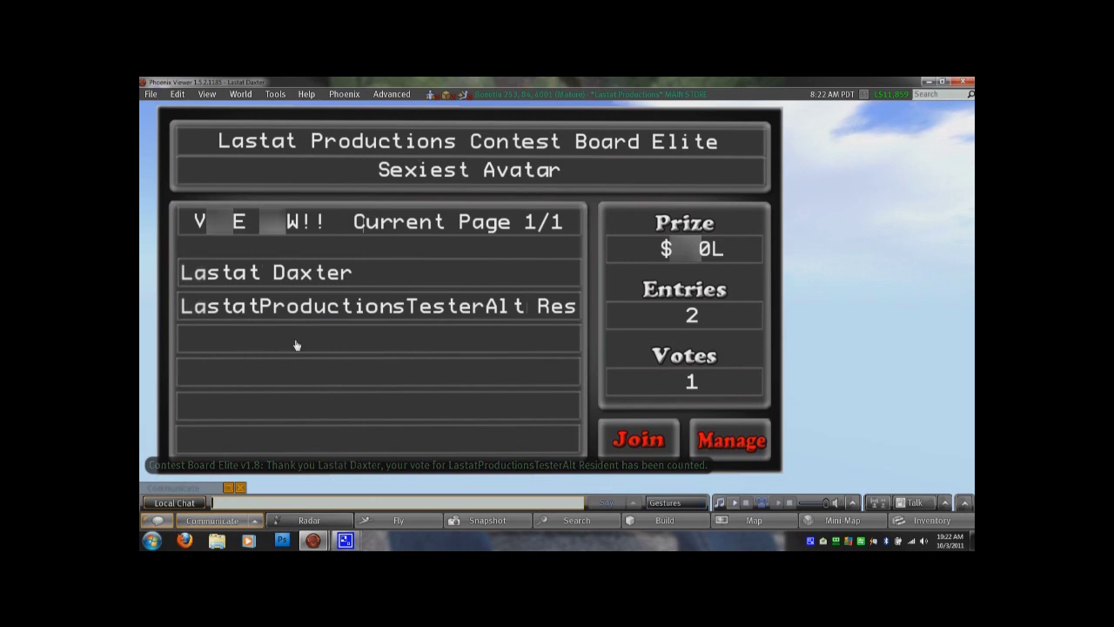
pyautogui.click(316, 310)
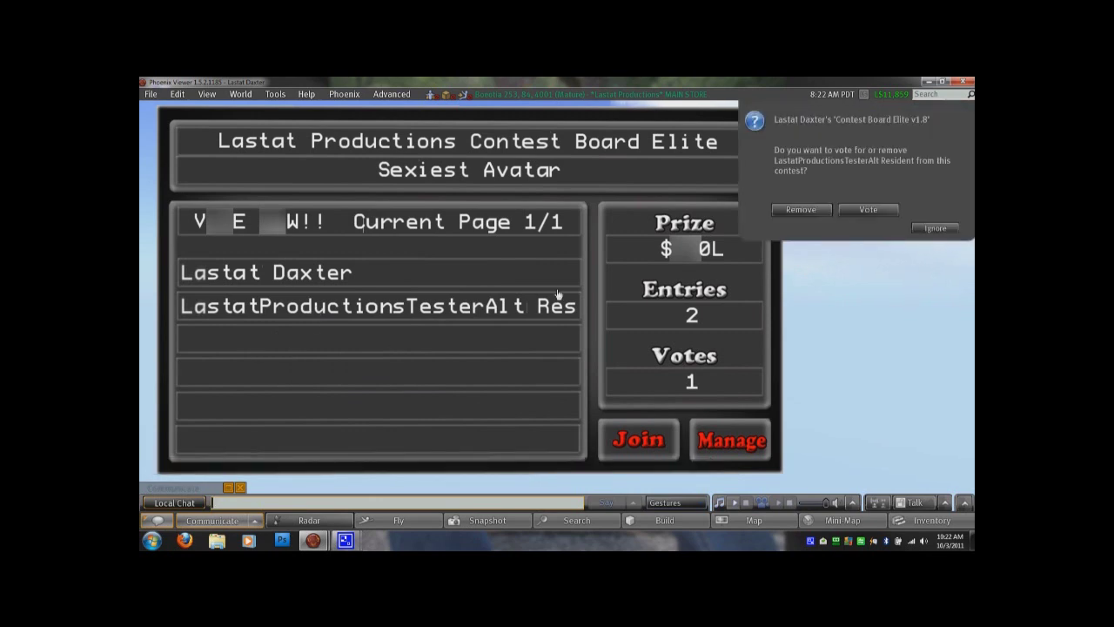
pyautogui.click(856, 212)
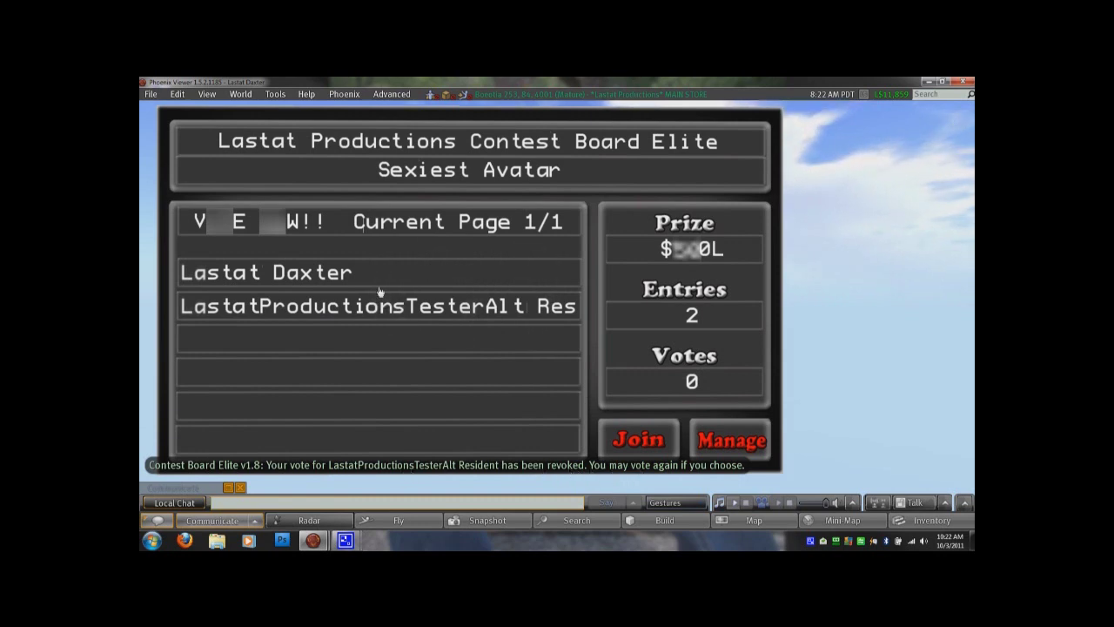
pyautogui.click(324, 279)
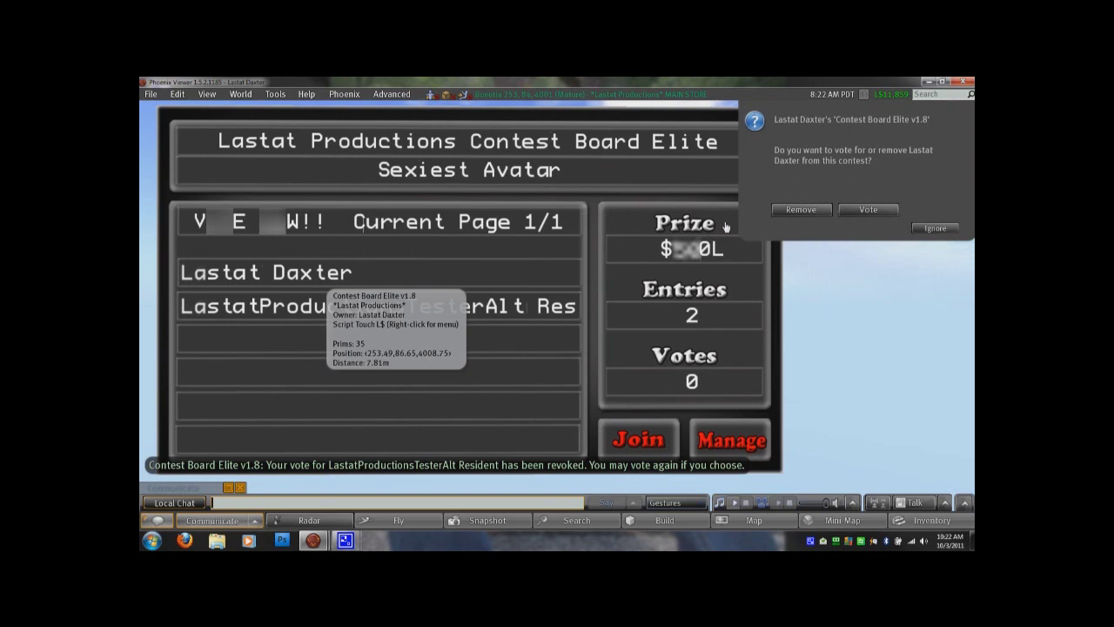
pyautogui.click(854, 216)
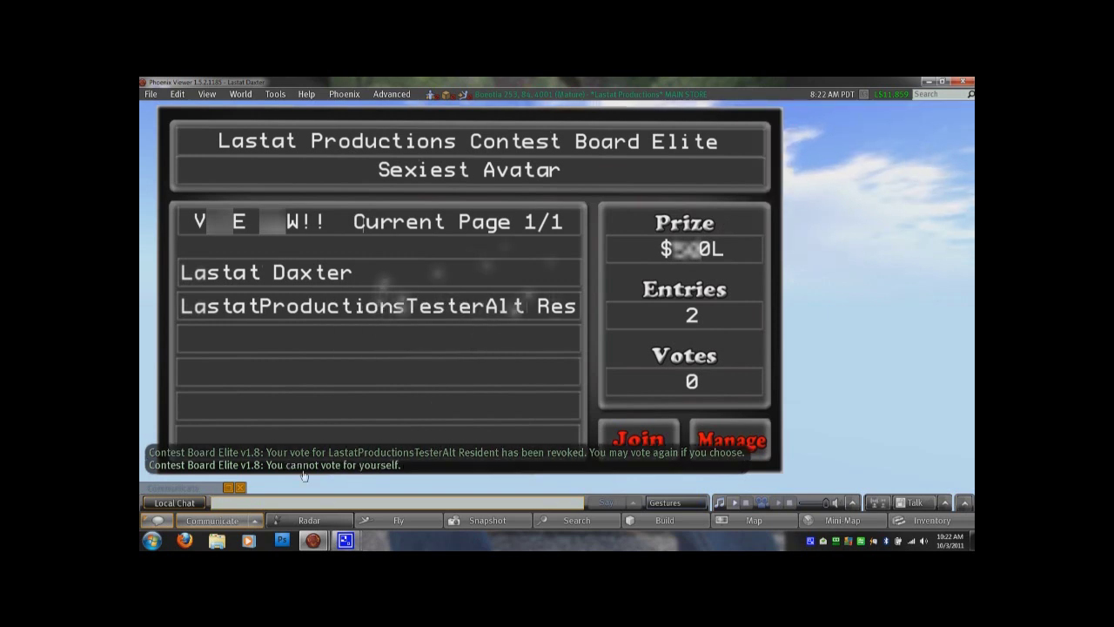
pyautogui.click(383, 310)
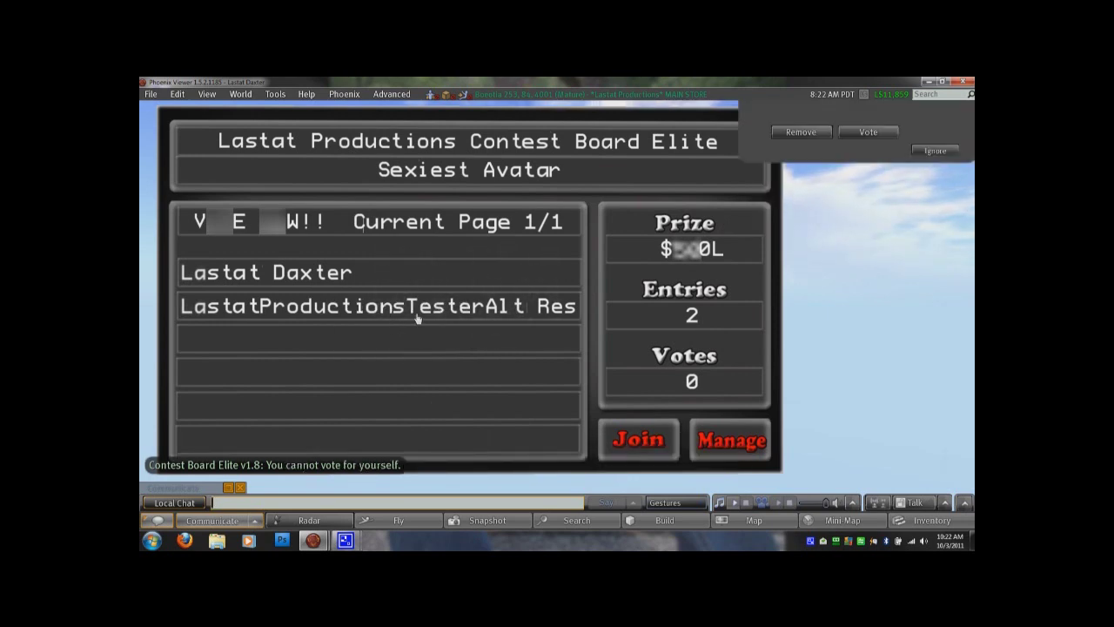
pyautogui.click(868, 210)
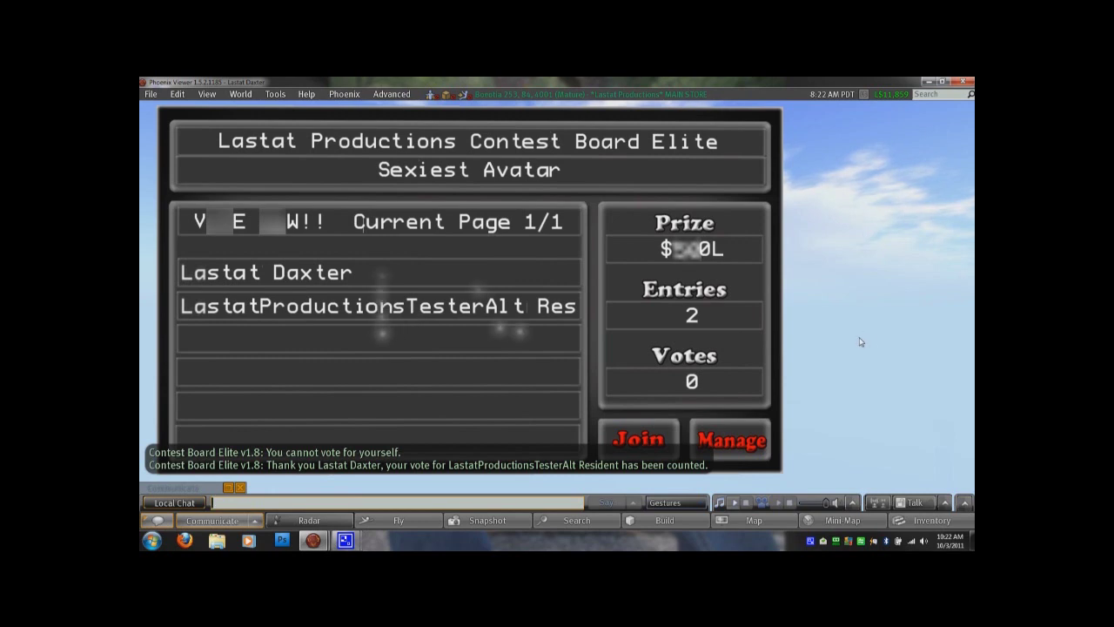
pyautogui.click(740, 444)
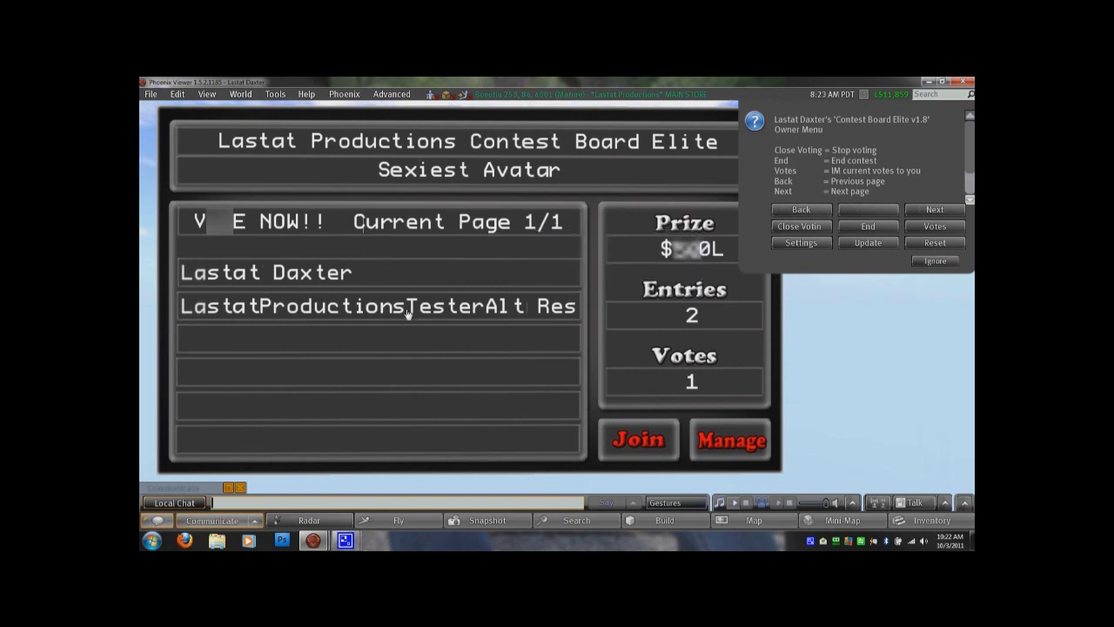
# Close voting on the contest briefly, then reopen it.
pyautogui.click(818, 231)
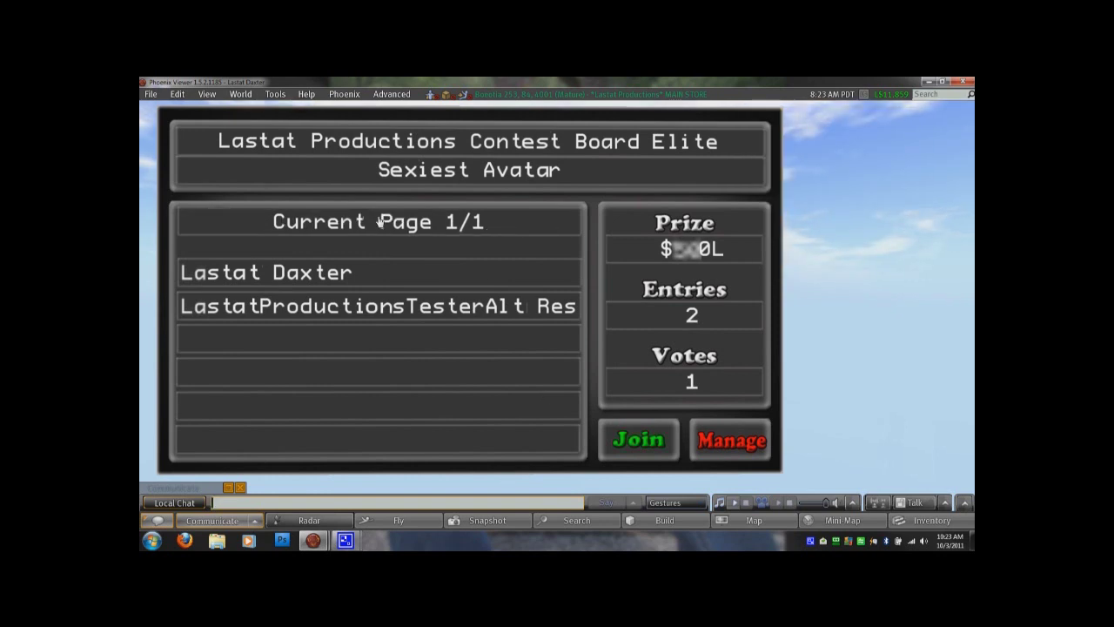
pyautogui.click(737, 428)
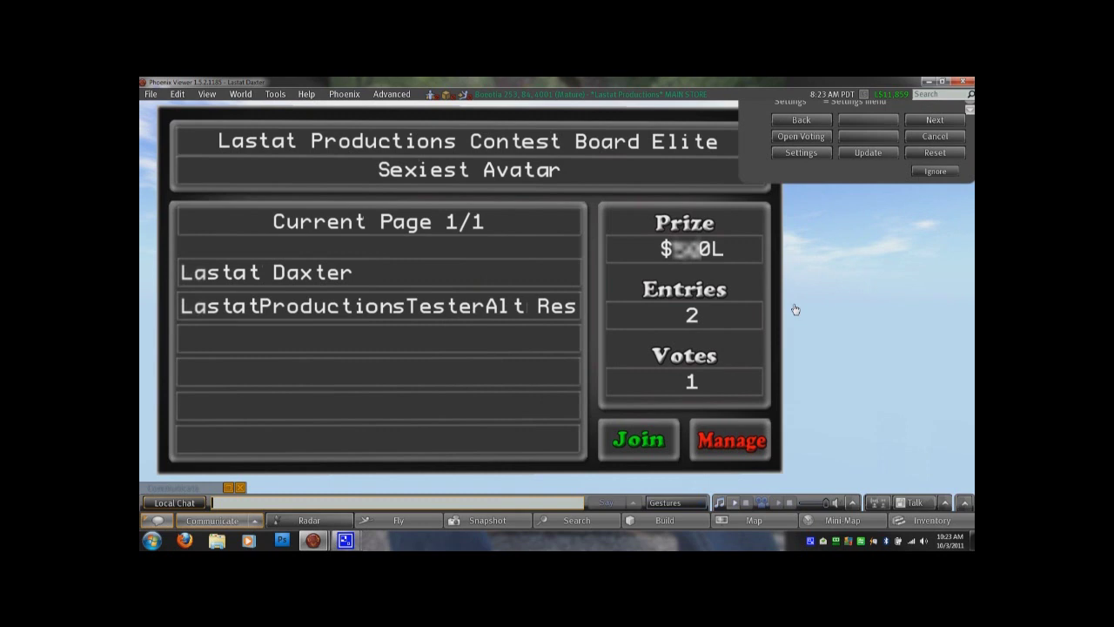
pyautogui.click(801, 226)
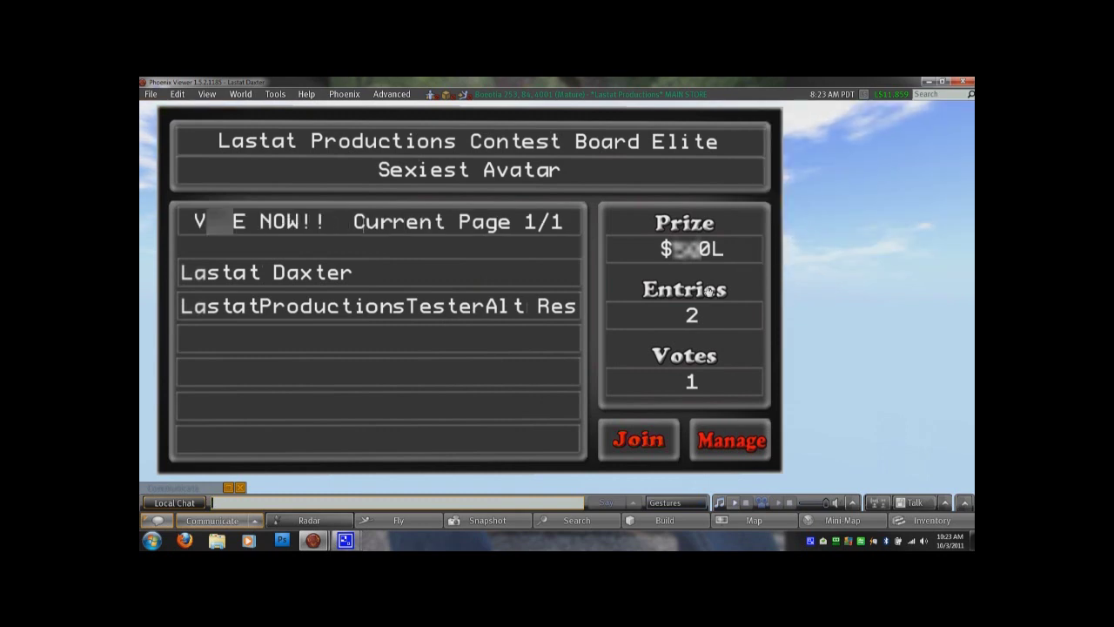
# Report current vote counts in chat: second entrant 1, owner 0.
pyautogui.click(742, 435)
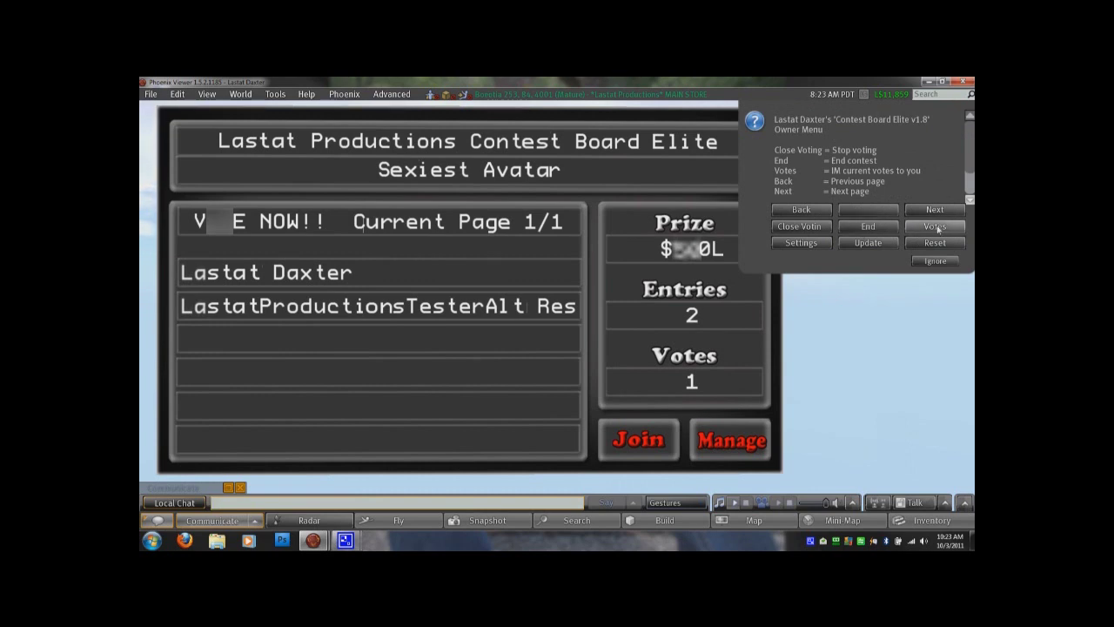
pyautogui.click(934, 227)
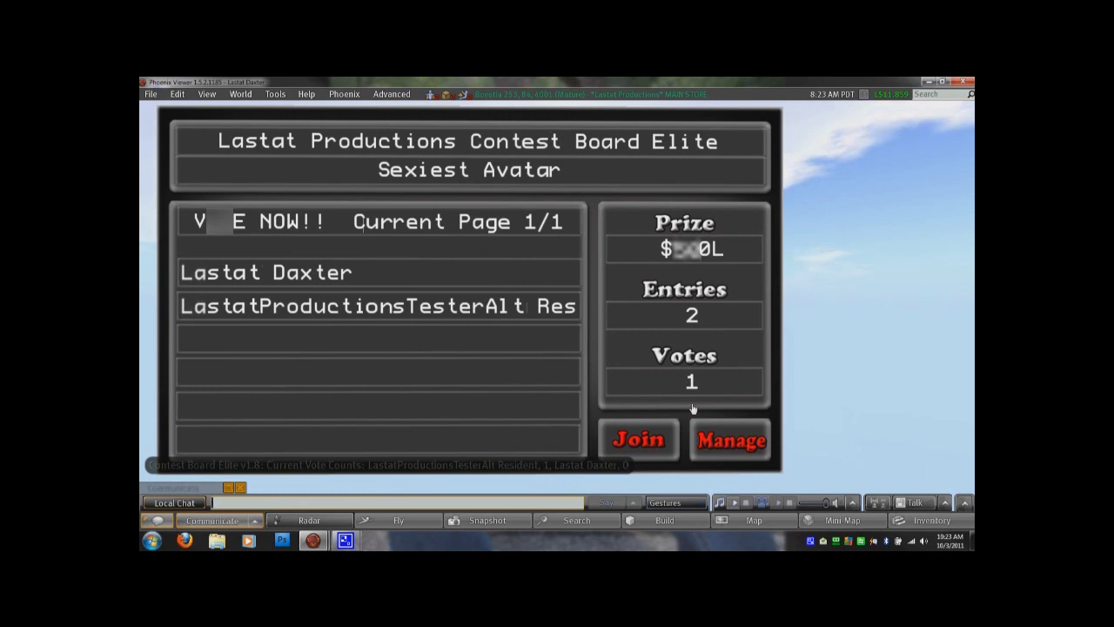
pyautogui.click(722, 442)
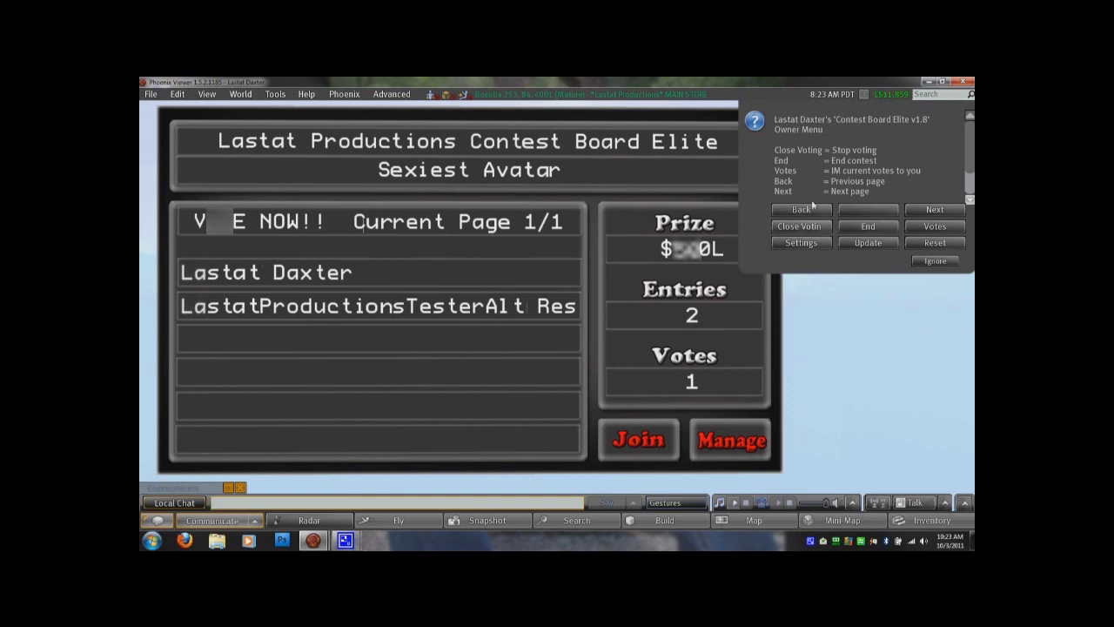
# End the Sexiest Avatar contest, paying the second entrant L$500, and acknowledge the payment.
pyautogui.click(869, 228)
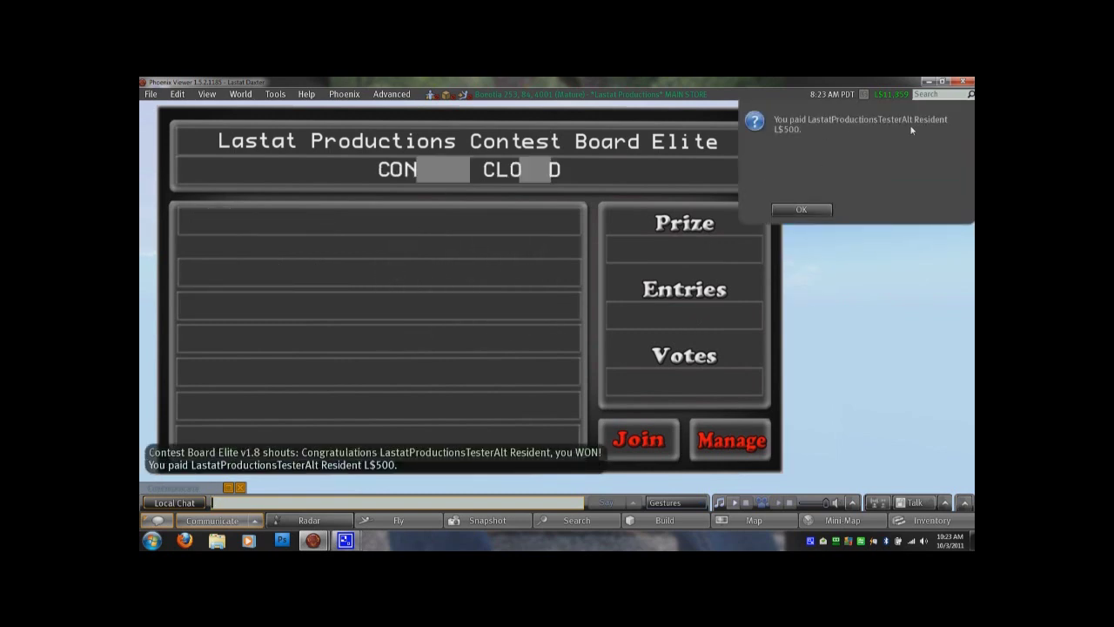
pyautogui.click(818, 209)
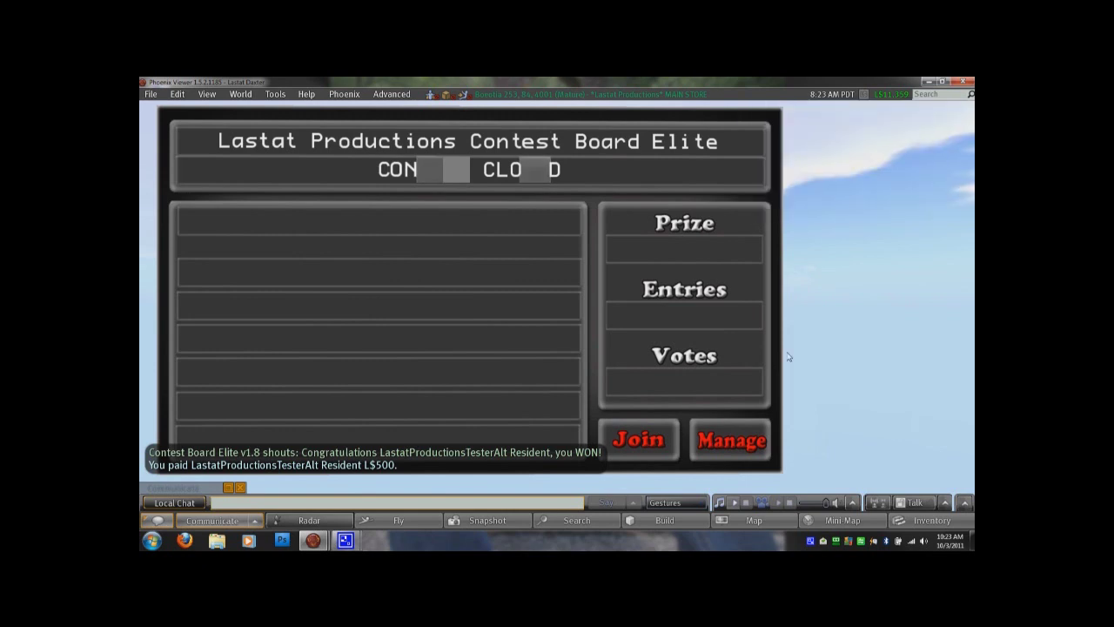